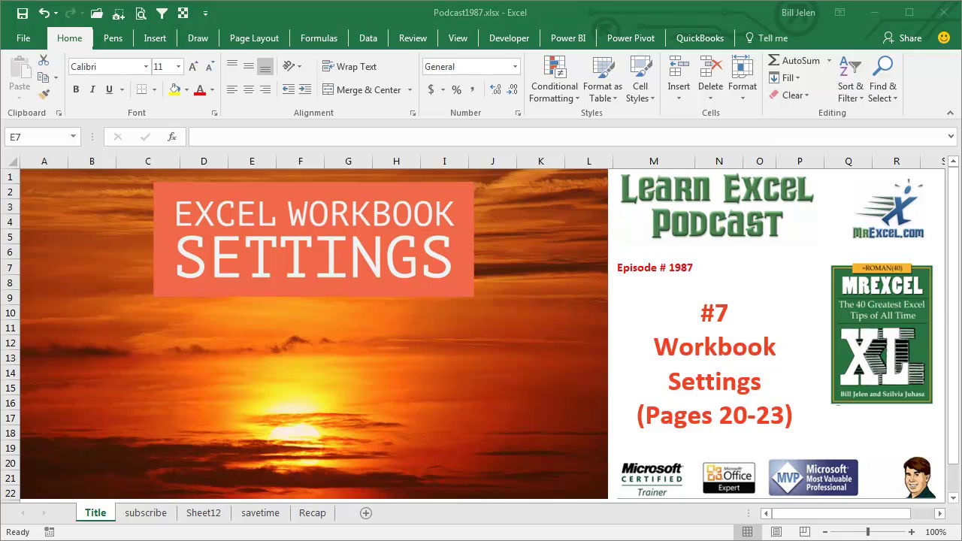
# Go to the Sheet12 tab listing the twelve template-building steps, passing through the subscribe sheet.
pyautogui.click(144, 512)
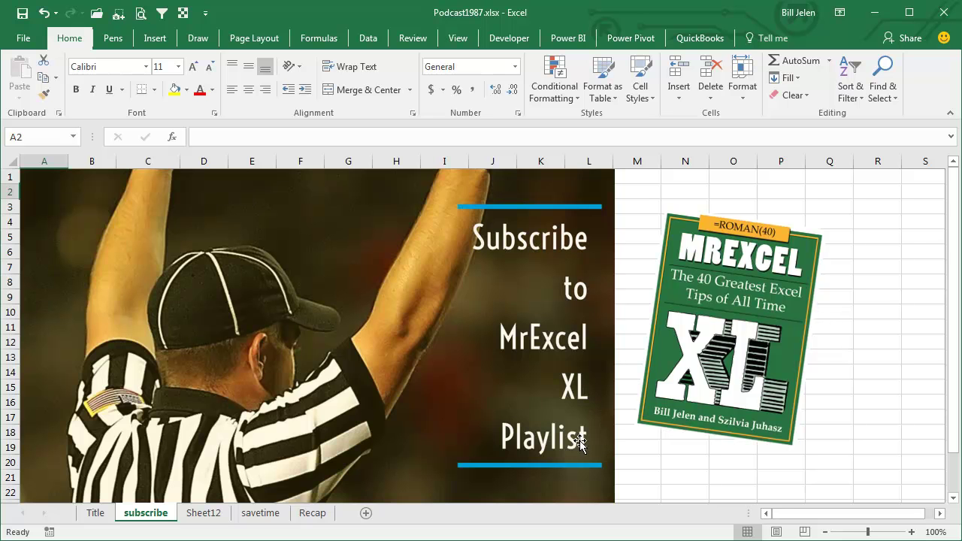
pyautogui.click(204, 513)
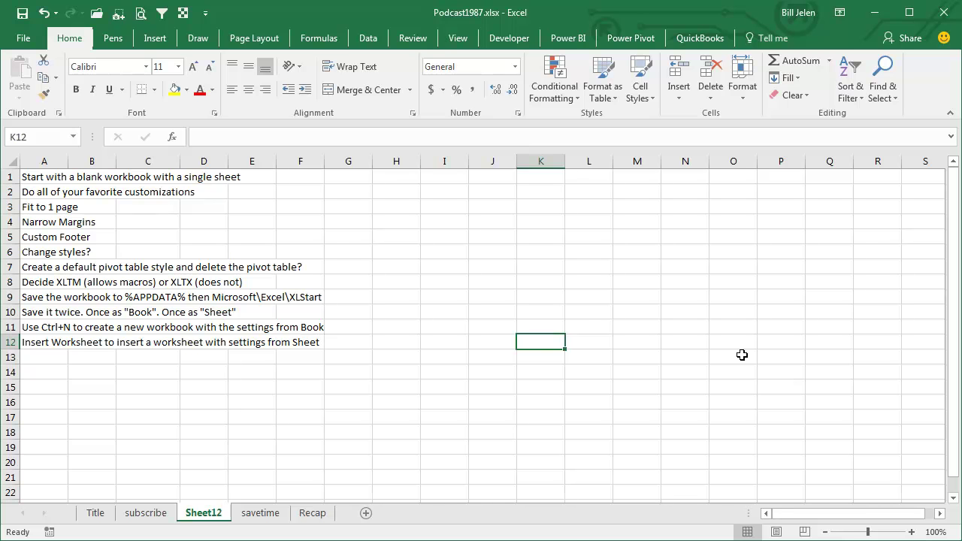
# Create a new blank workbook and review its Page Setup footer, margins and fit-to-page scaling.
pyautogui.hotkey('ctrl', 'n')
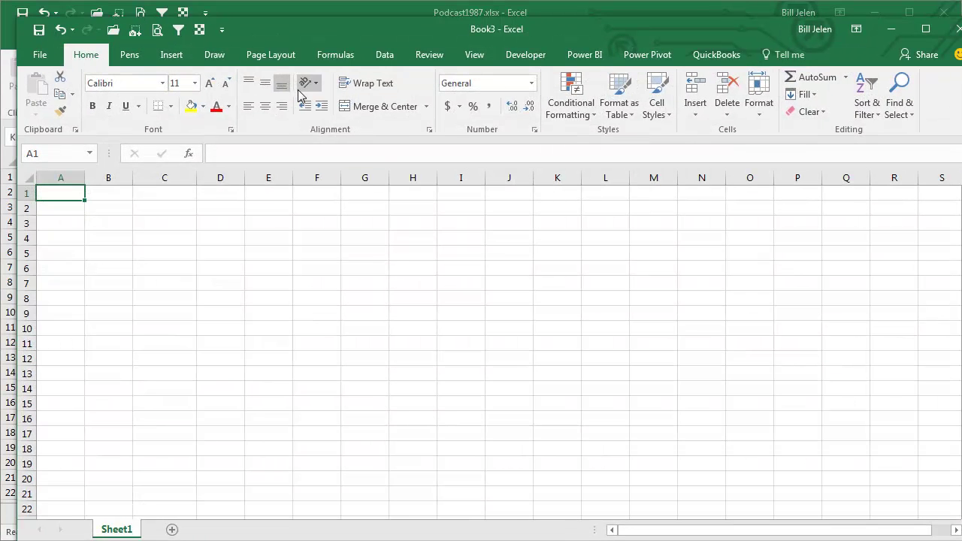
pyautogui.click(260, 60)
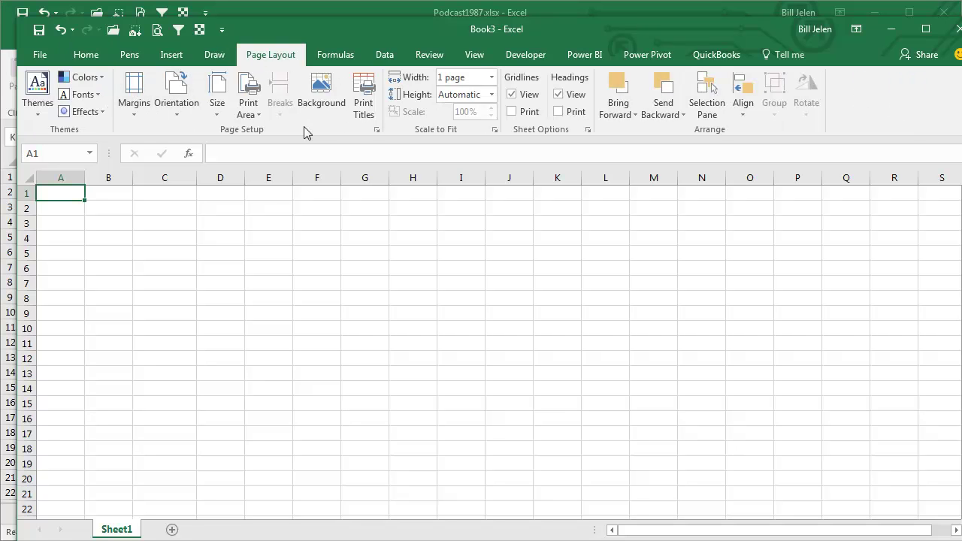
pyautogui.click(377, 132)
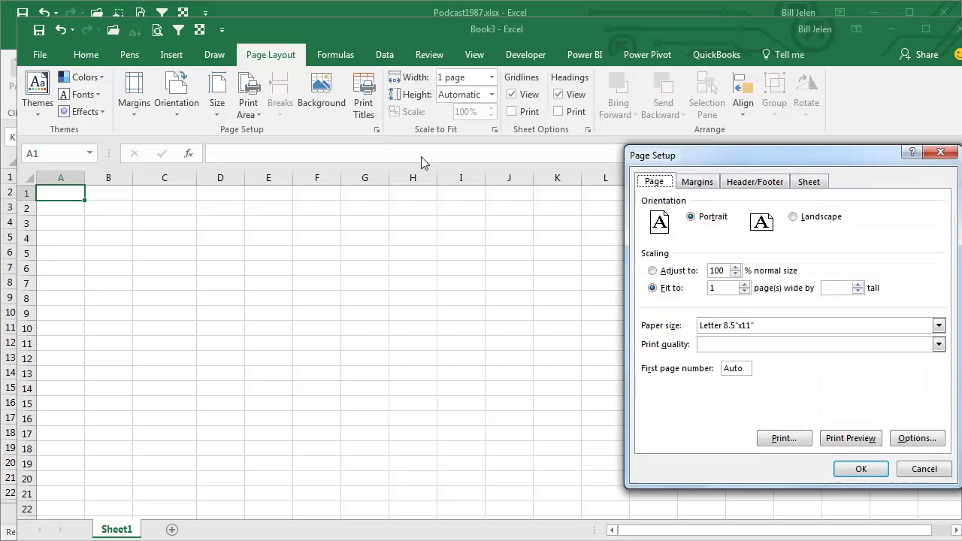
pyautogui.click(748, 183)
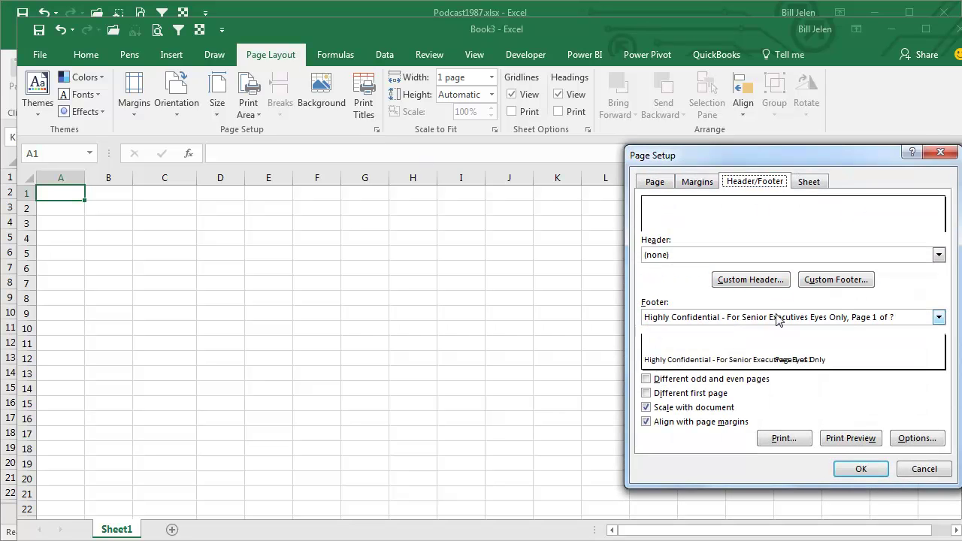
pyautogui.click(843, 281)
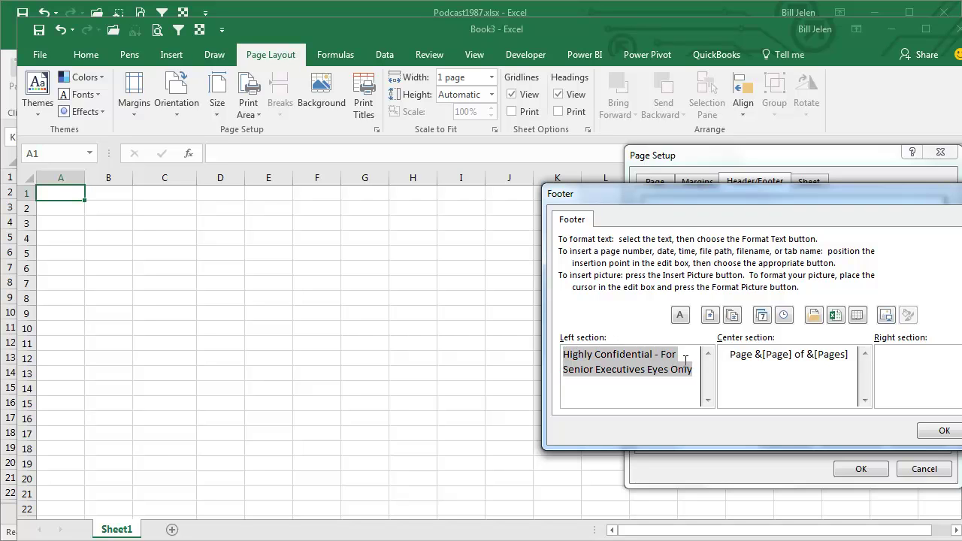
pyautogui.click(949, 430)
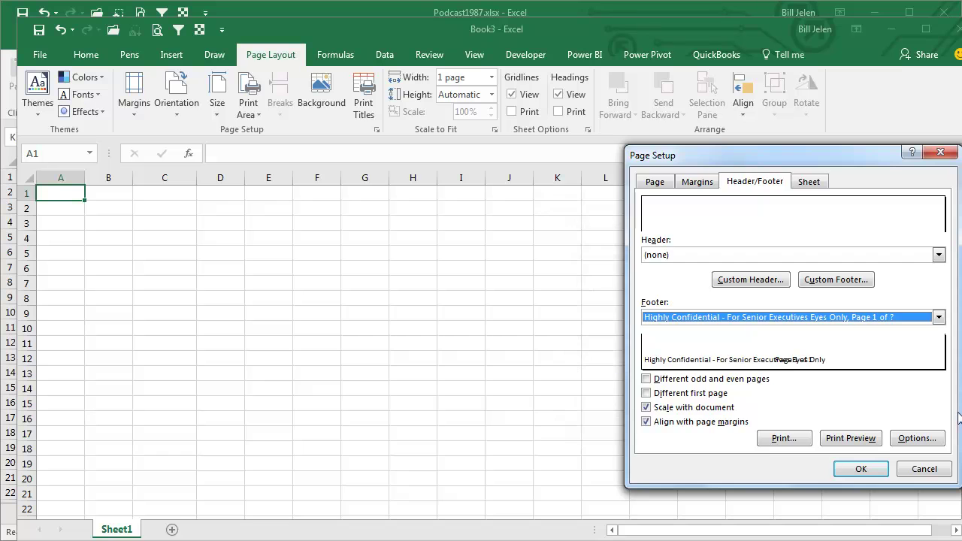
pyautogui.click(698, 181)
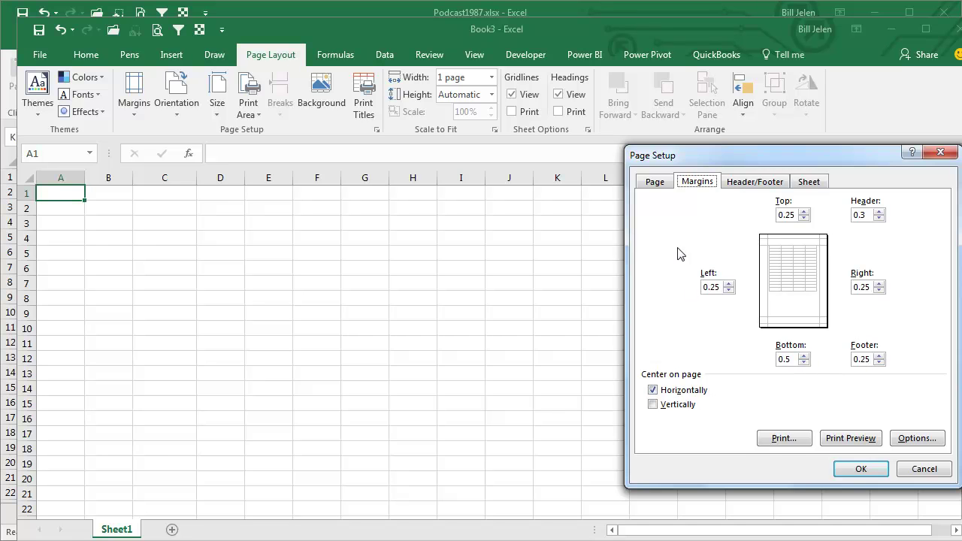
pyautogui.click(655, 186)
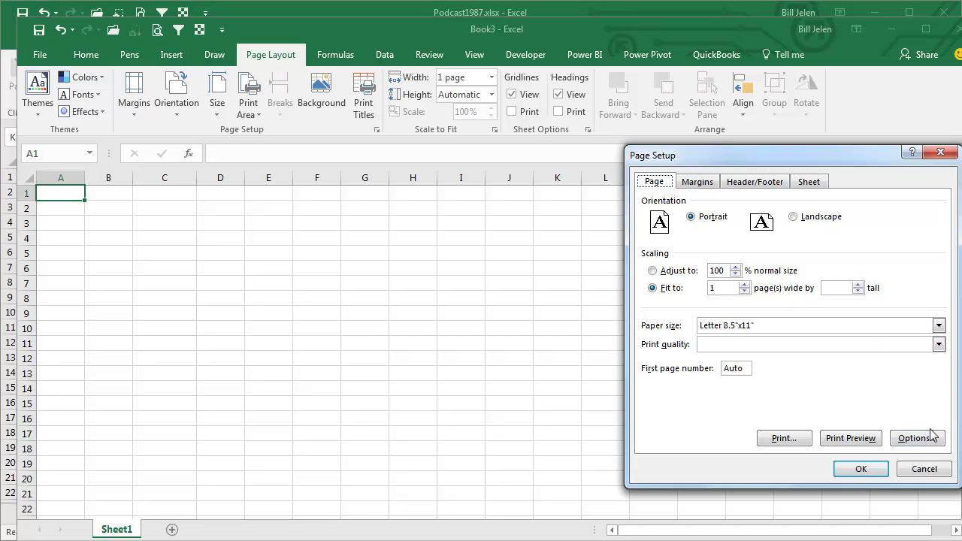
pyautogui.click(925, 471)
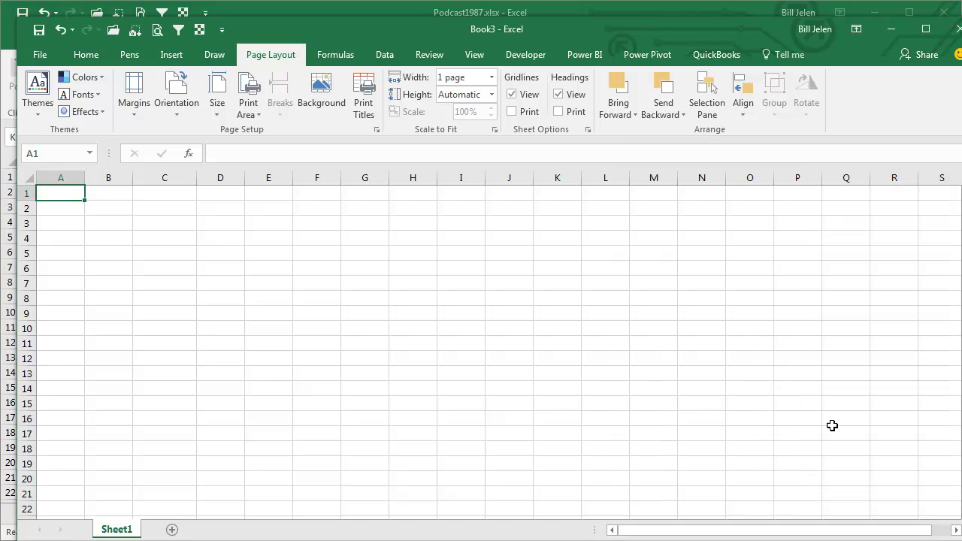
# Apply the Narrow margin preset to the new Book3 workbook.
pyautogui.click(131, 117)
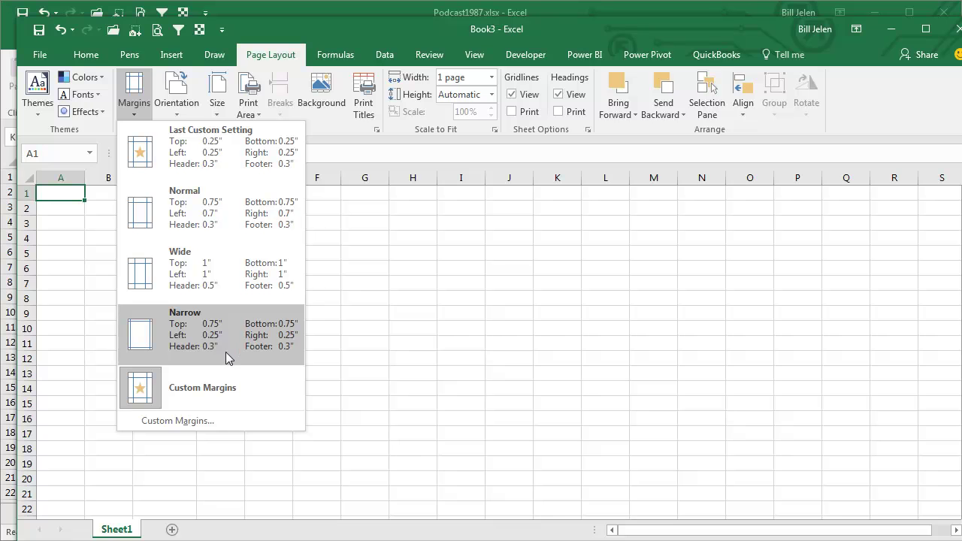
pyautogui.click(345, 30)
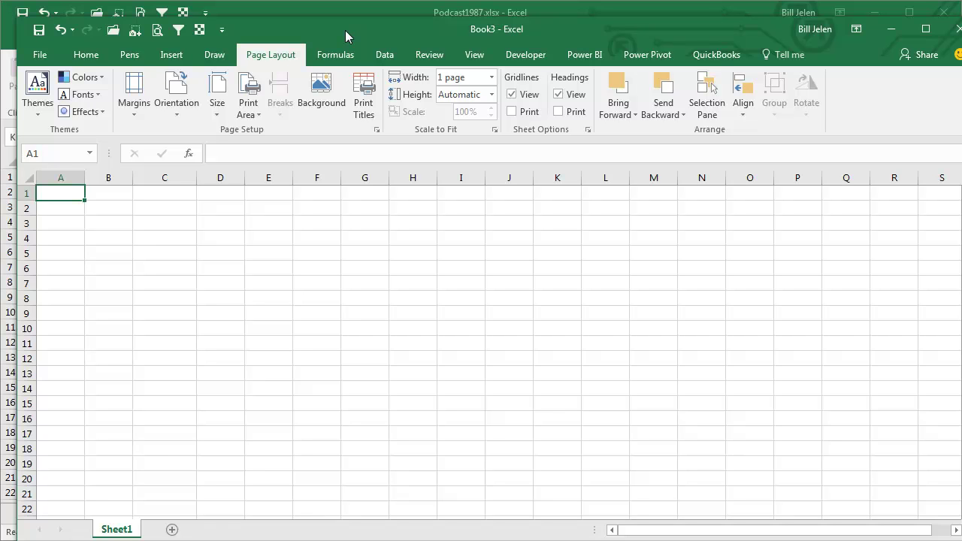
# Enter Product and Sales headings and fill column A down with repeating fruit names starting from Apple.
pyautogui.write('Re')
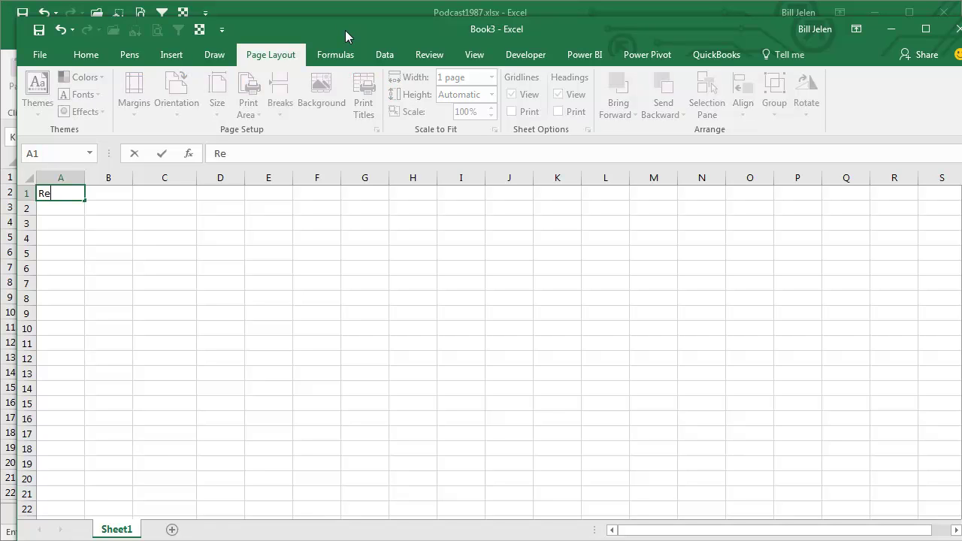
pyautogui.write('Product')
pyautogui.press('Return')
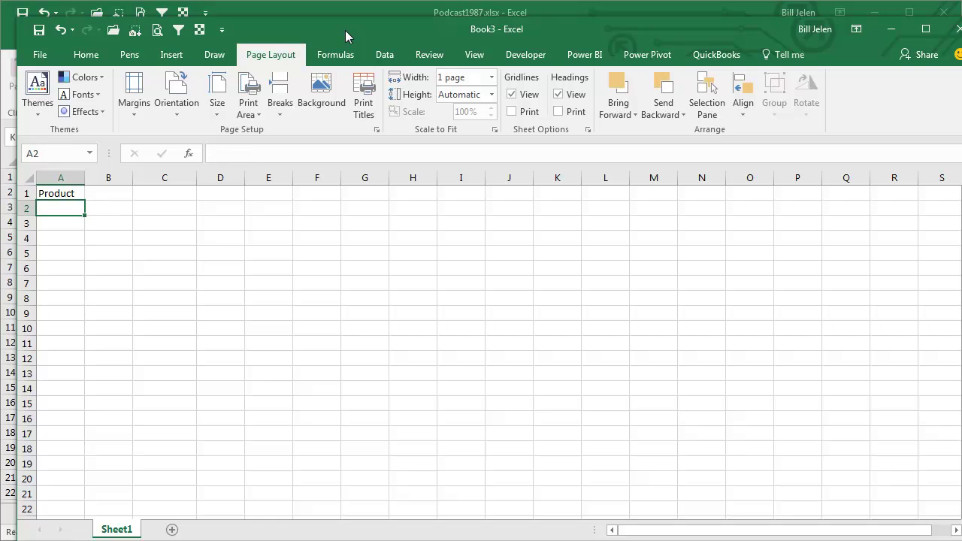
pyautogui.press('Up')
pyautogui.press('Tab')
pyautogui.write('Sales')
pyautogui.press('Return')
pyautogui.write('Apple')
pyautogui.hotkey('ctrl', 'Return')
pyautogui.moveTo(85, 217); pyautogui.dragTo(63, 530)
# Fill column B with =ROW()*100 sales values beside the fruit names.
pyautogui.scroll(2, 100, 339)
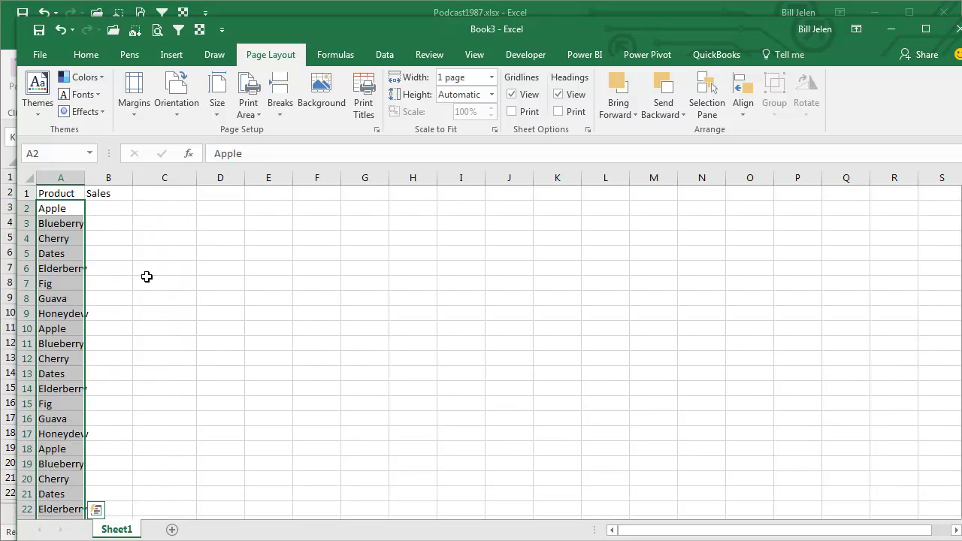
pyautogui.click(102, 208)
pyautogui.write('=row')
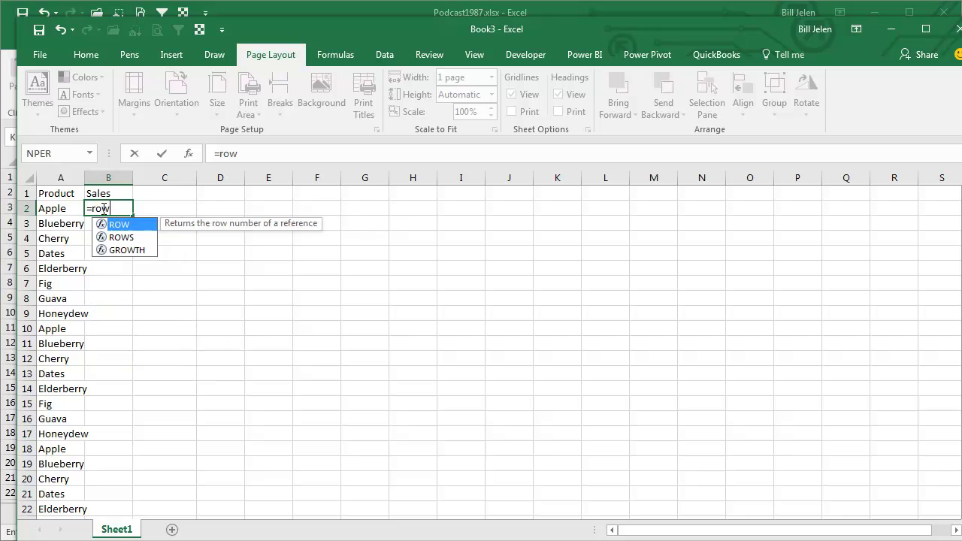
pyautogui.write('()*100')
pyautogui.hotkey('ctrl', 'Return')
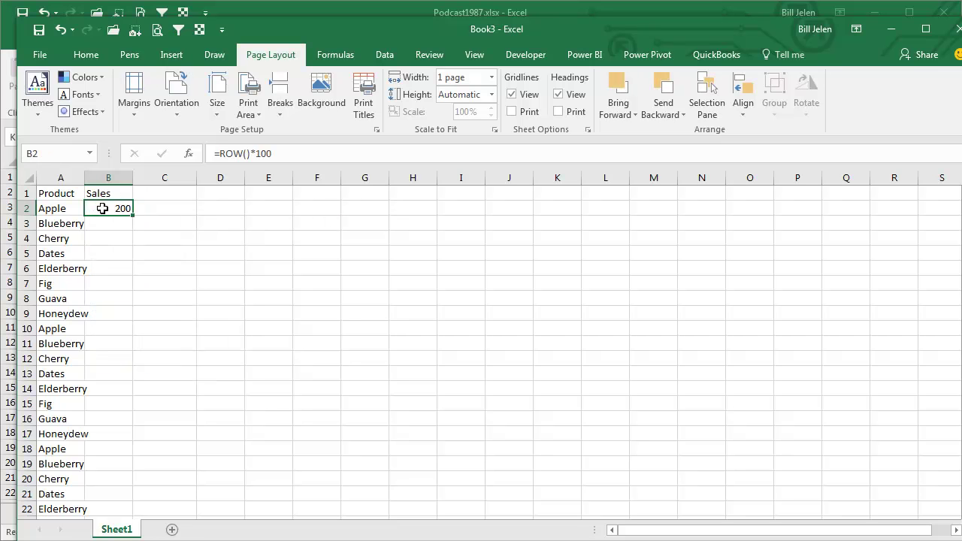
pyautogui.doubleClick(133, 215)
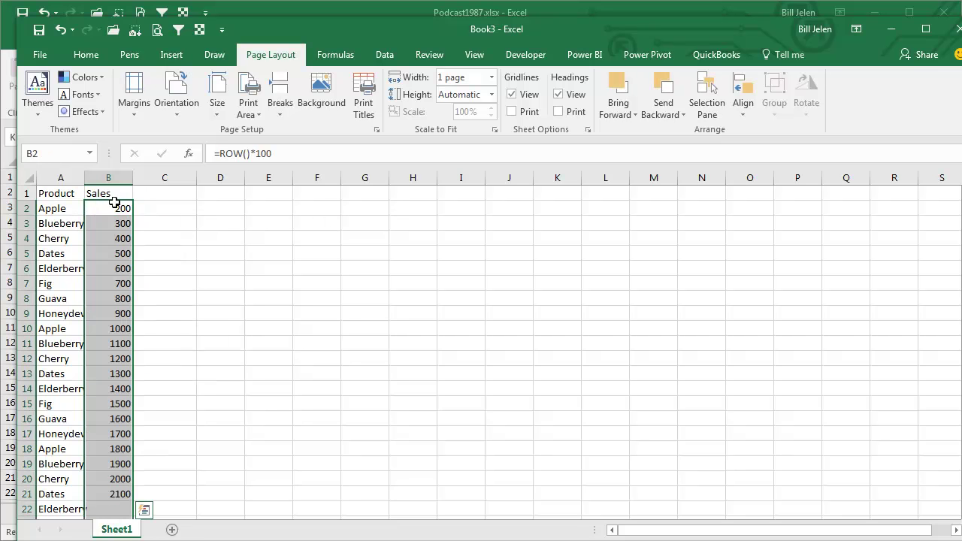
pyautogui.click(98, 193)
# Insert a PivotTable at F2 summing Sales by Product.
pyautogui.click(169, 56)
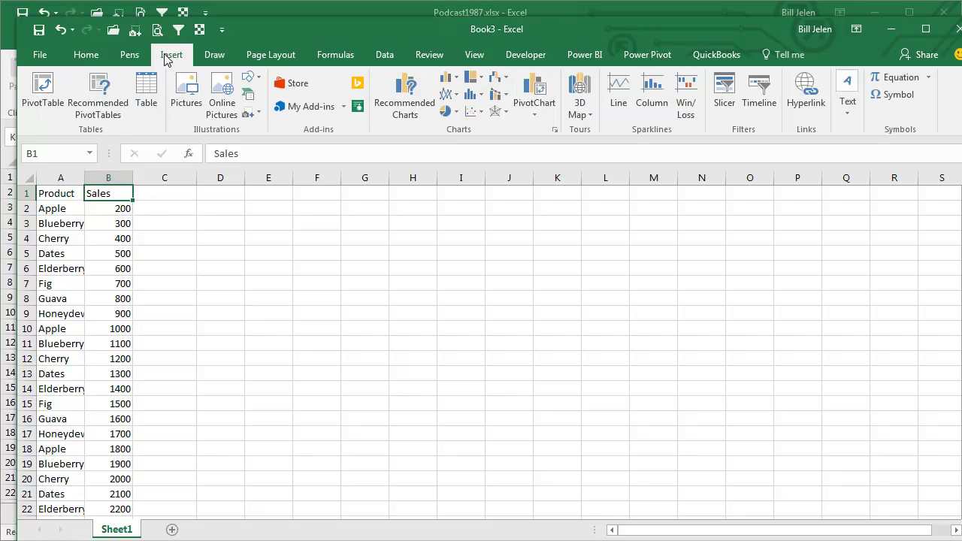
pyautogui.click(39, 97)
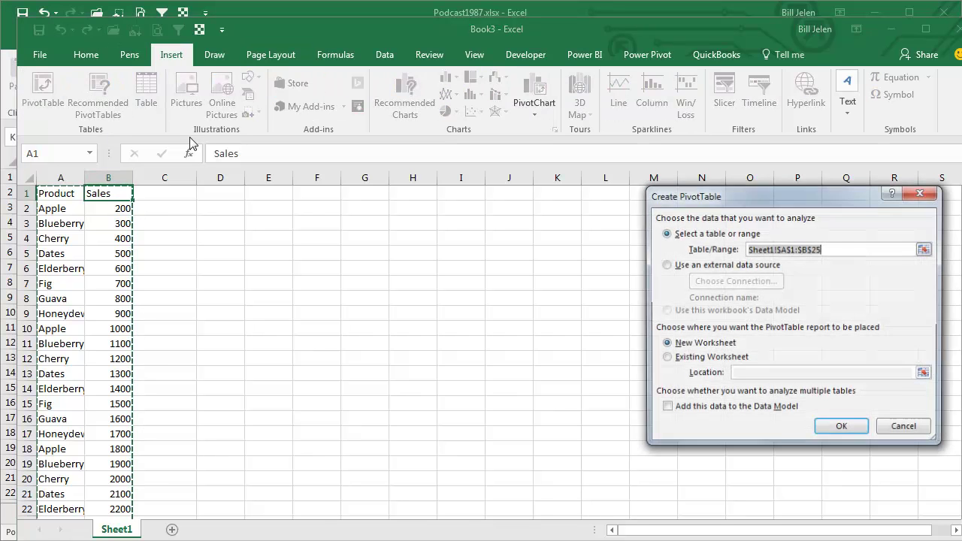
pyautogui.click(665, 358)
pyautogui.click(334, 214)
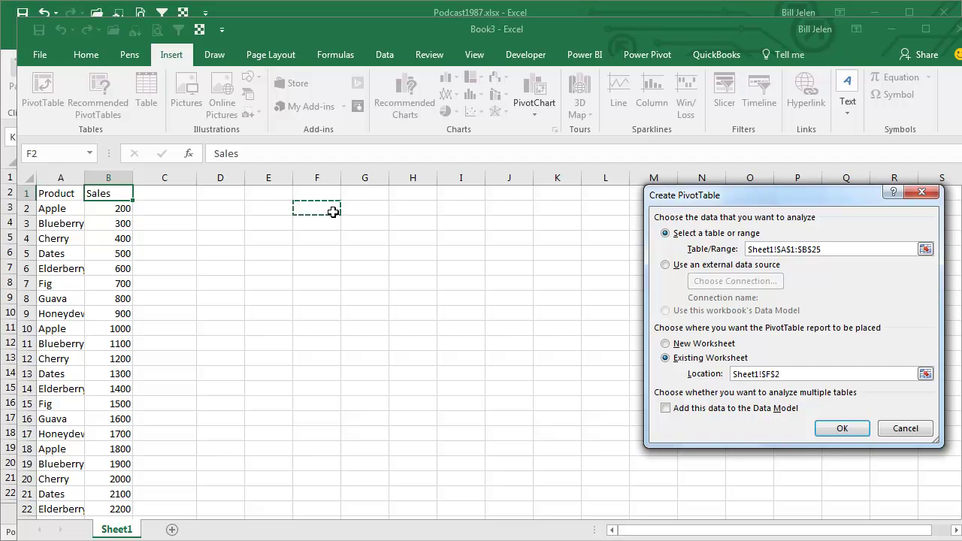
pyautogui.click(840, 427)
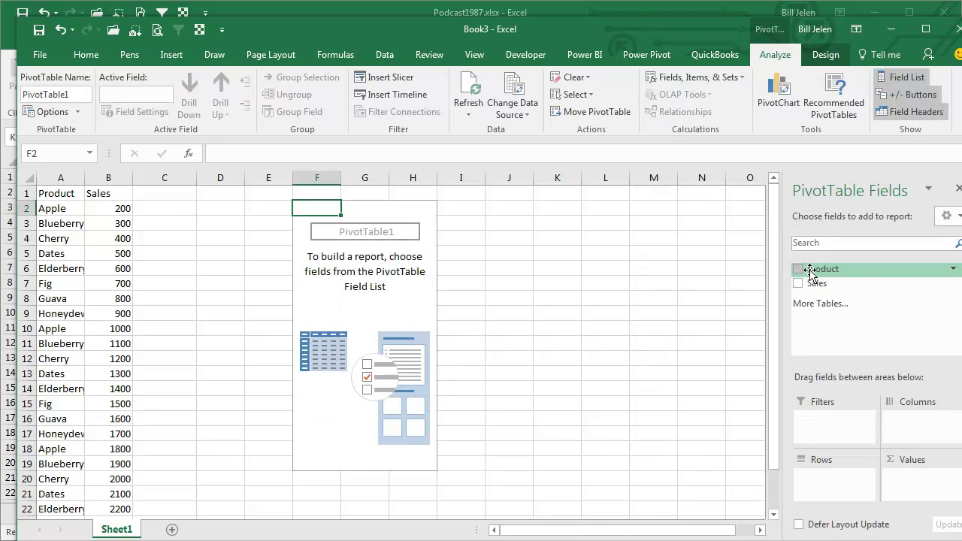
pyautogui.click(799, 269)
pyautogui.click(799, 283)
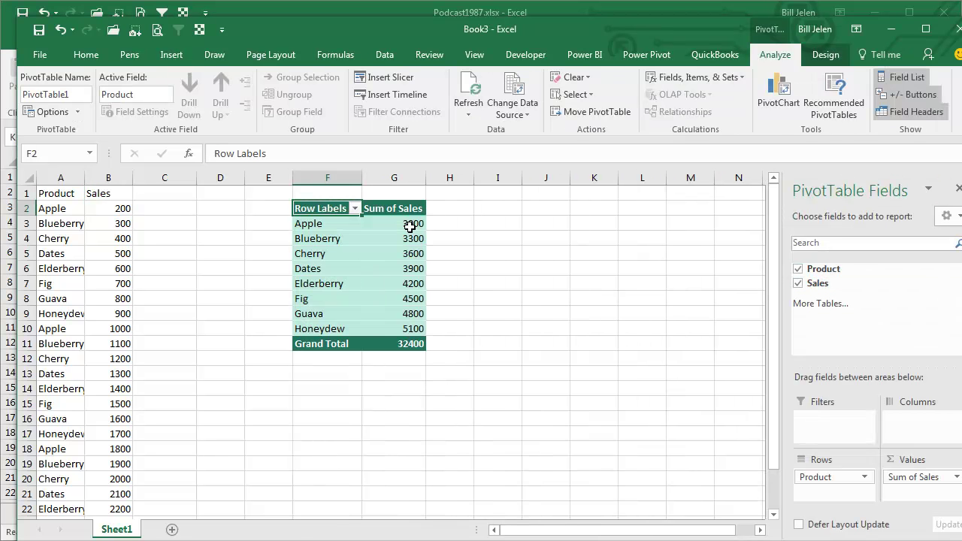
# Set the teal Pivot Style Dark 5 as the workbook's default PivotTable style.
pyautogui.click(825, 54)
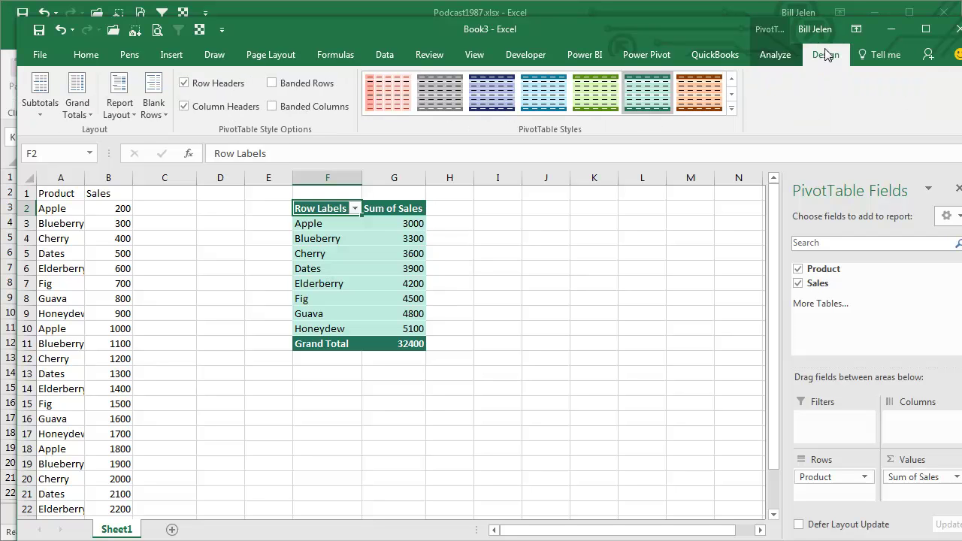
pyautogui.rightClick(644, 99)
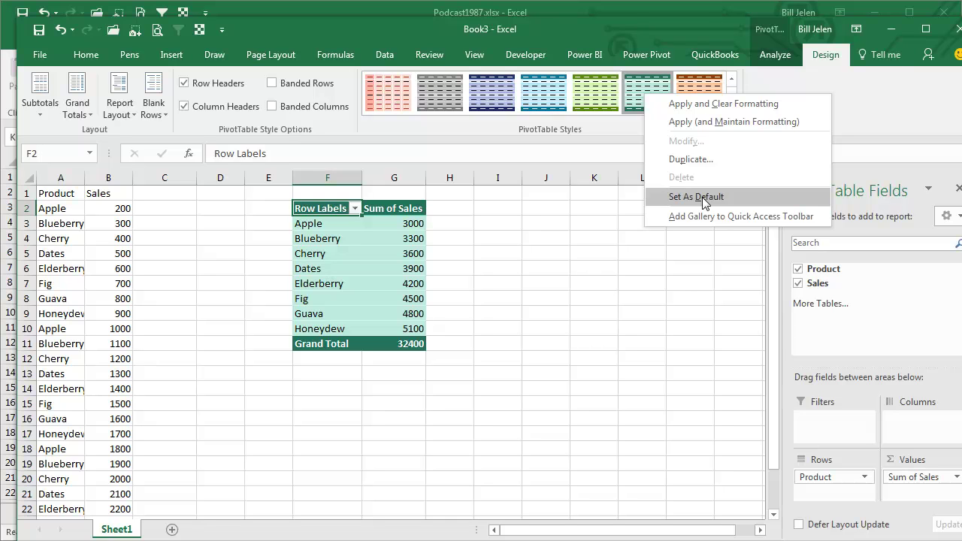
pyautogui.click(583, 29)
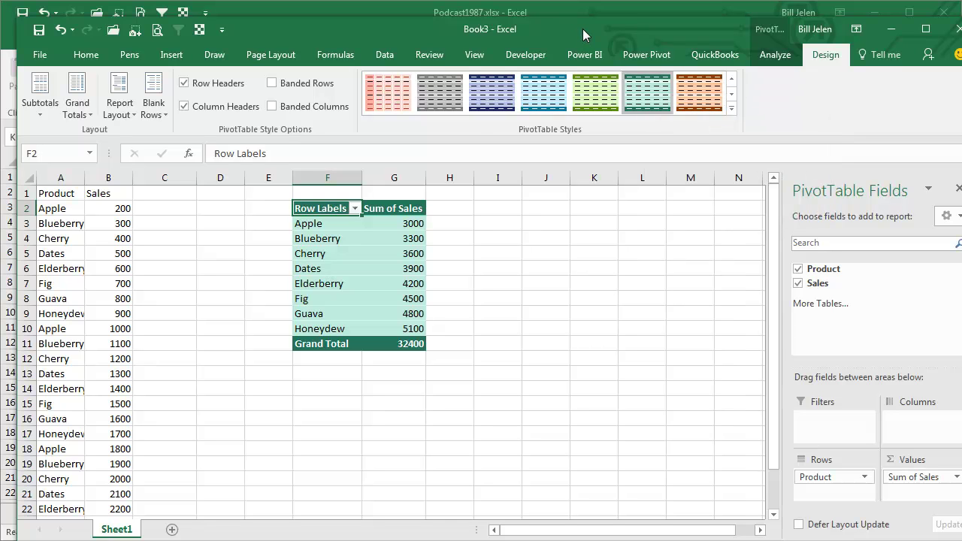
pyautogui.click(60, 195)
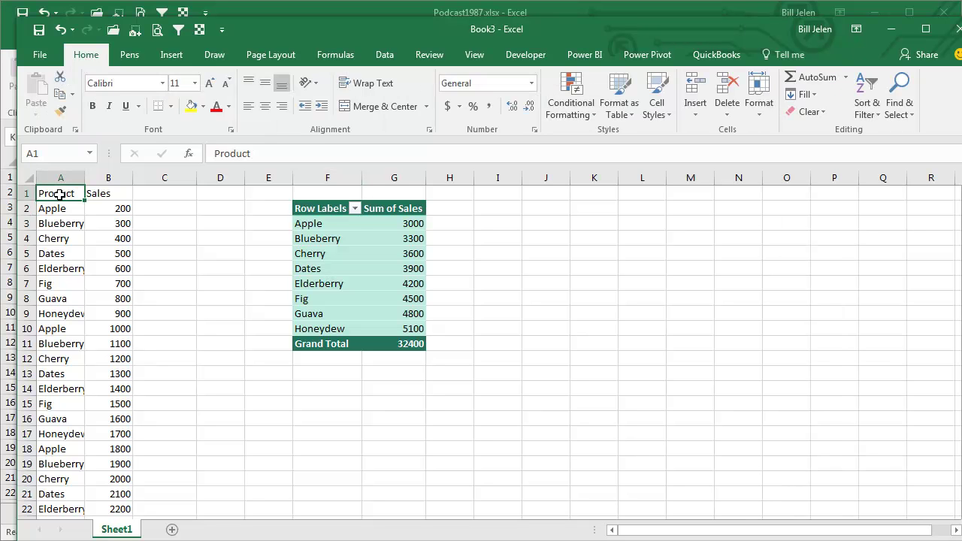
# Select the sample list and PivotTable, delete them all, and return to cell A1.
pyautogui.hotkey('shift', 'Right')
pyautogui.hotkey('shift', 'Right')
pyautogui.hotkey('shift', 'Right')
pyautogui.hotkey('shift', 'Right')
pyautogui.hotkey('shift', 'Right')
pyautogui.hotkey('shift', 'Right')
pyautogui.hotkey('shift', 'Right')
pyautogui.hotkey('shift', 'pagedown')
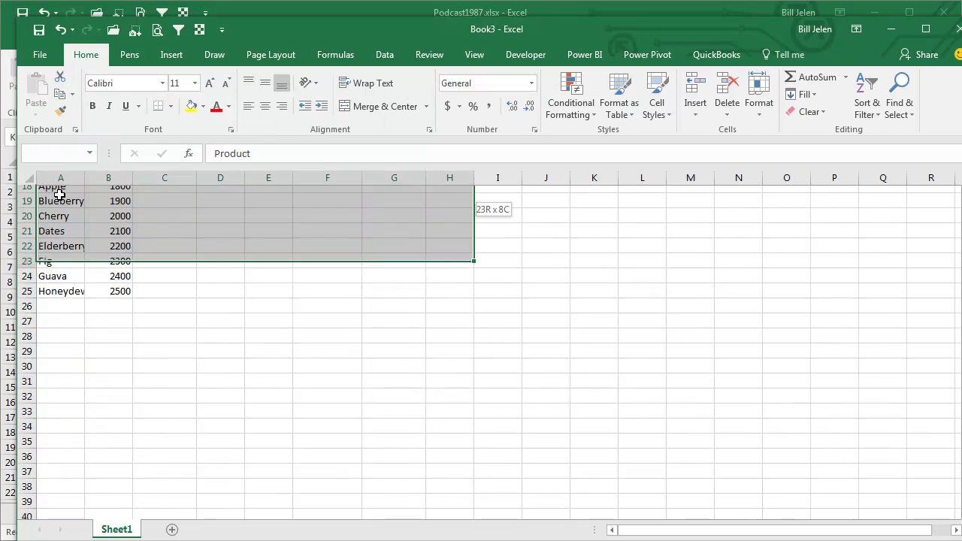
pyautogui.hotkey('shift', 'pagedown')
pyautogui.press('Delete')
pyautogui.scroll(13, 60, 195)
pyautogui.click(59, 195)
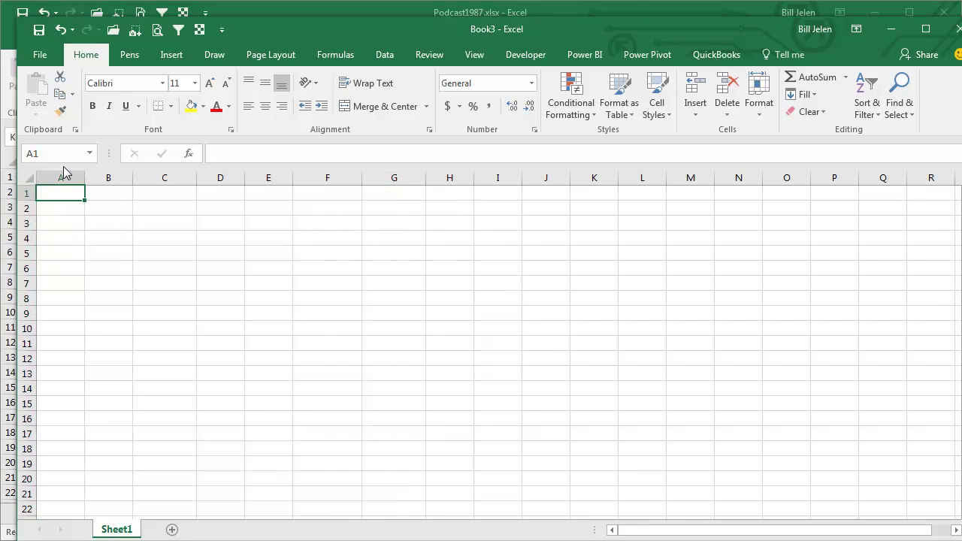
# Change the Calculation cell style's fill to light green.
pyautogui.click(656, 115)
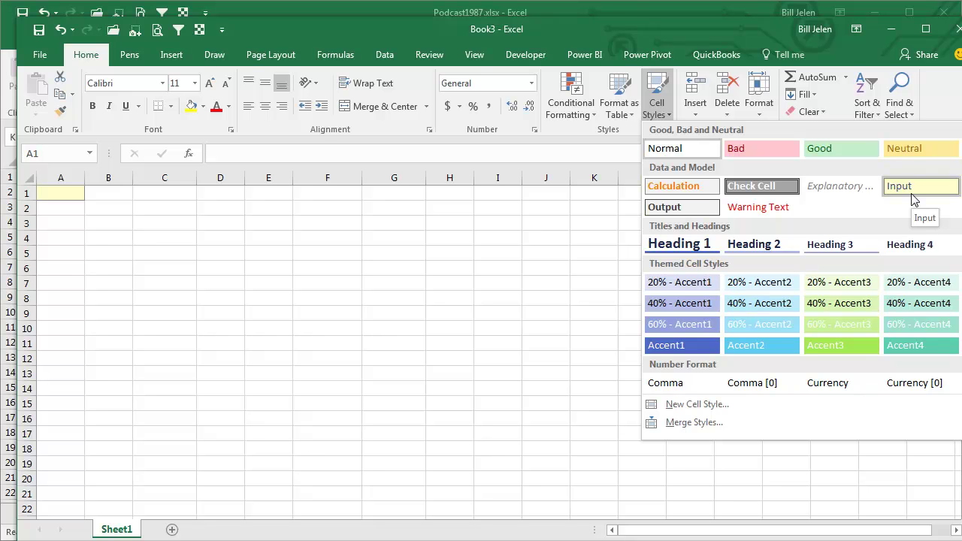
pyautogui.rightClick(707, 185)
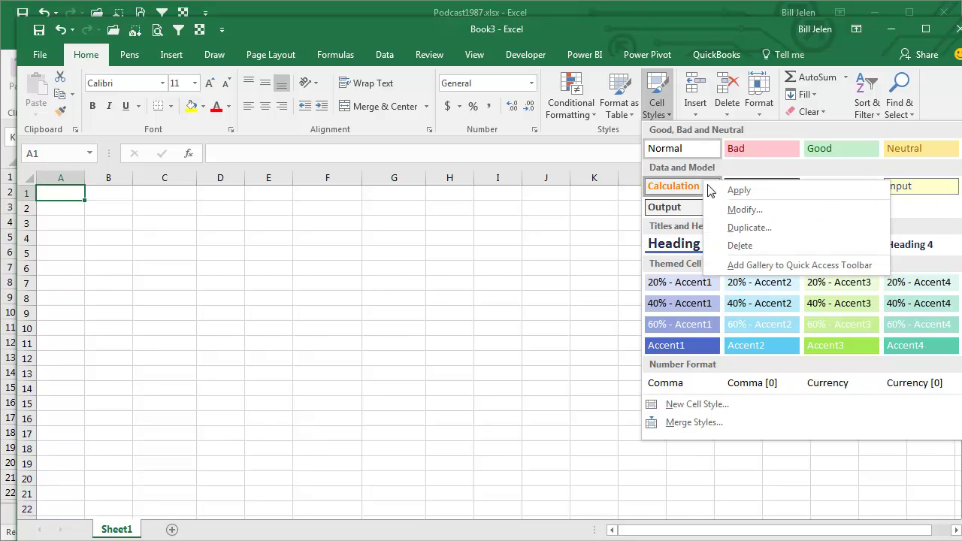
pyautogui.click(742, 211)
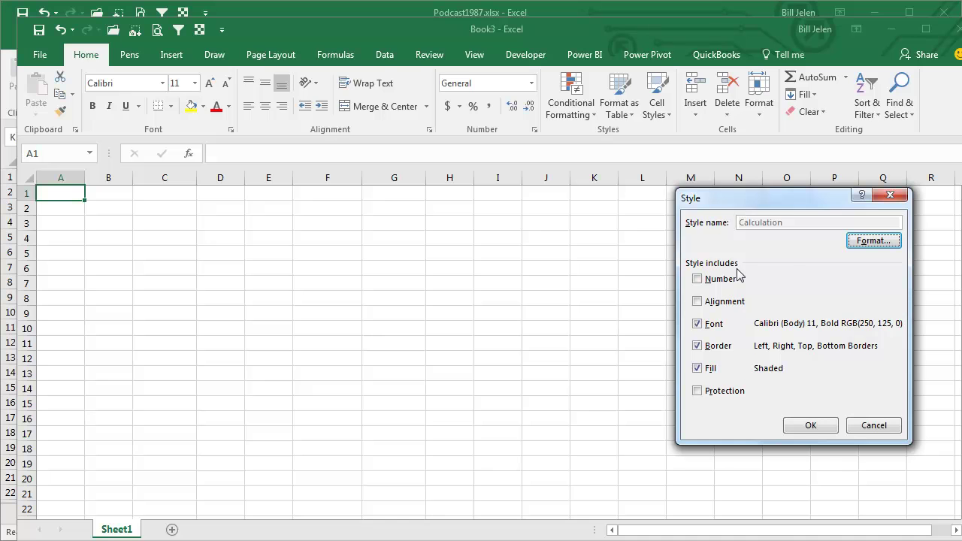
pyautogui.click(855, 247)
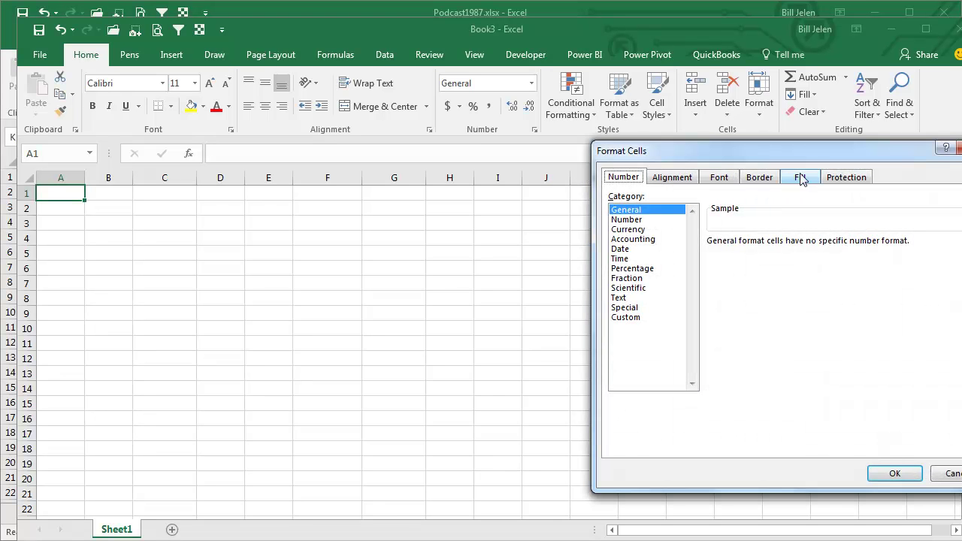
pyautogui.click(801, 177)
pyautogui.click(704, 253)
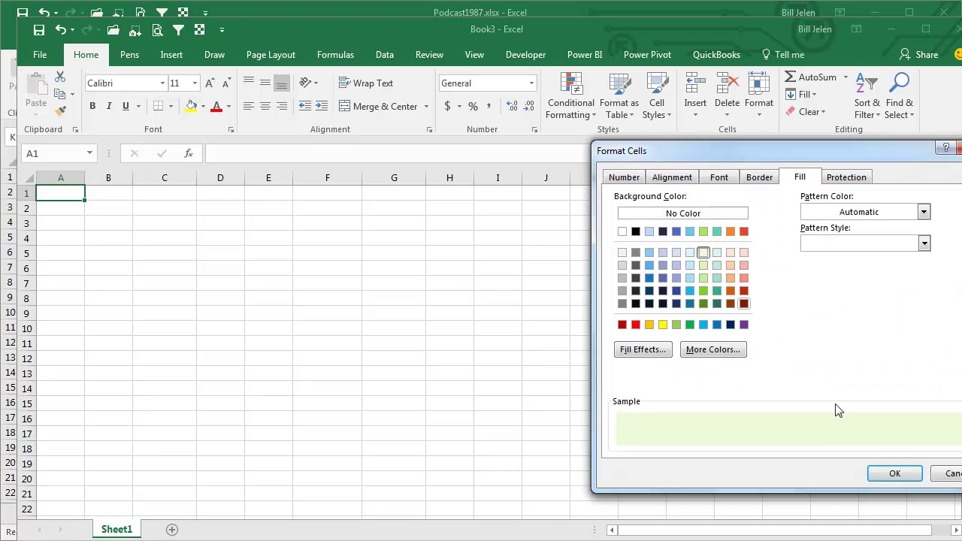
pyautogui.click(893, 474)
pyautogui.click(807, 426)
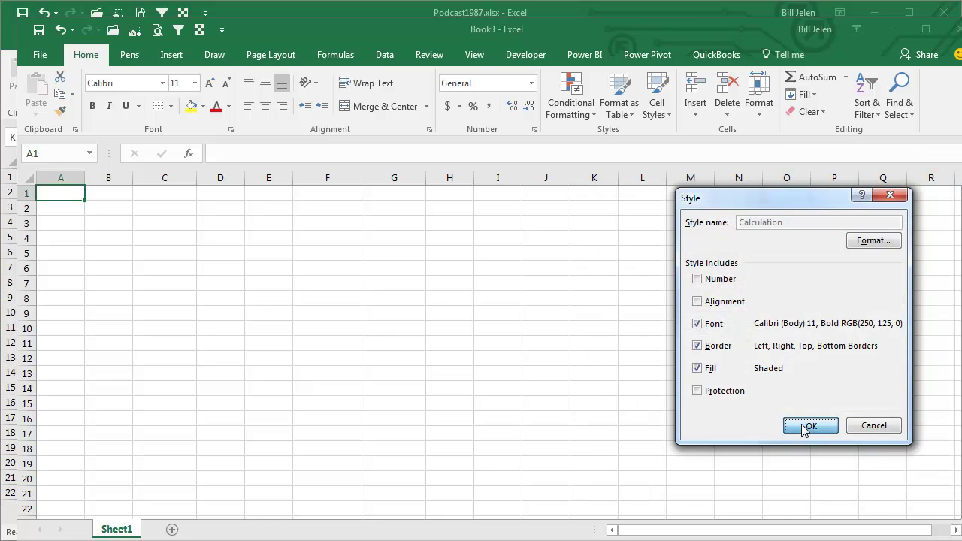
# Check the green Calculation style in the Cell Styles gallery, then close the gallery.
pyautogui.click(657, 117)
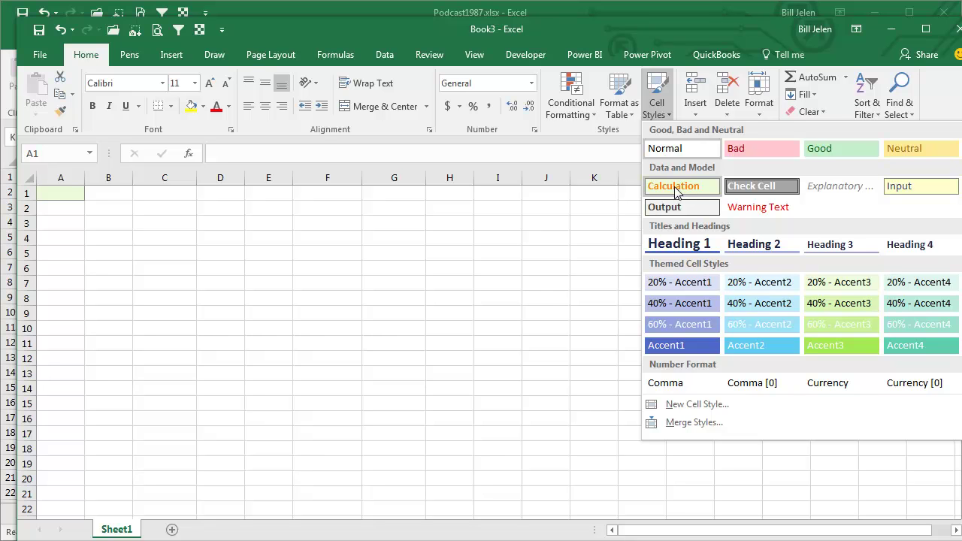
pyautogui.click(563, 30)
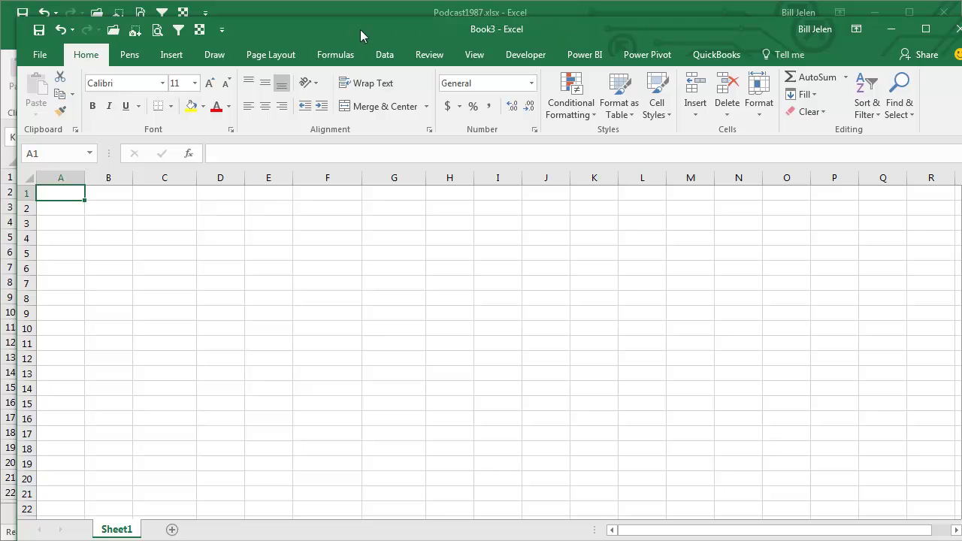
pyautogui.click(335, 55)
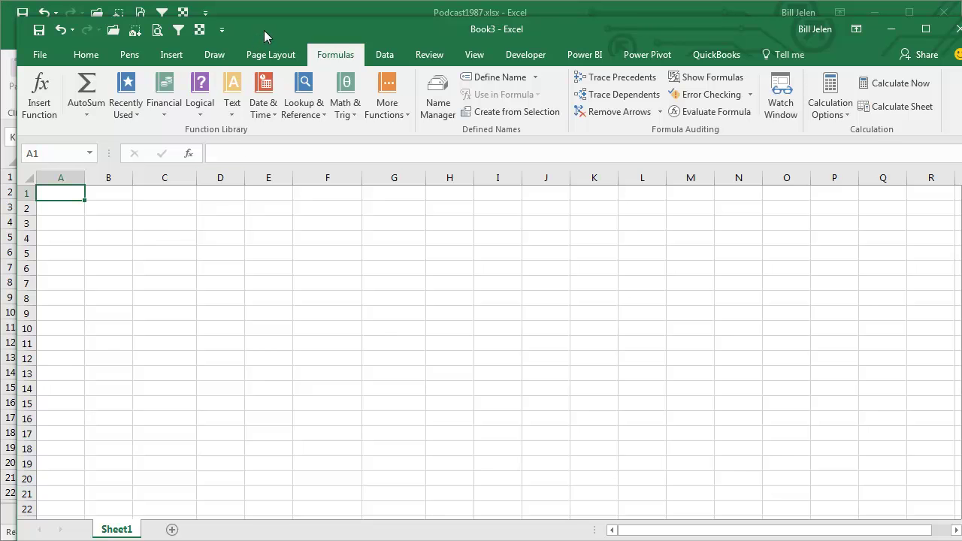
# In Podcast1987, select A8's XLTM versus XLTX note and AutoFit column A.
pyautogui.moveTo(264, 30); pyautogui.dragTo(265, 375)
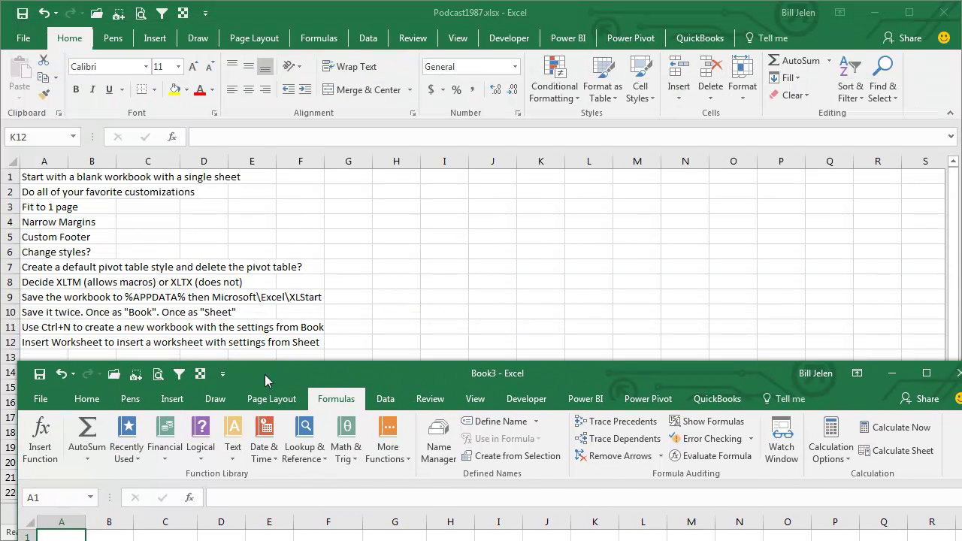
pyautogui.click(60, 276)
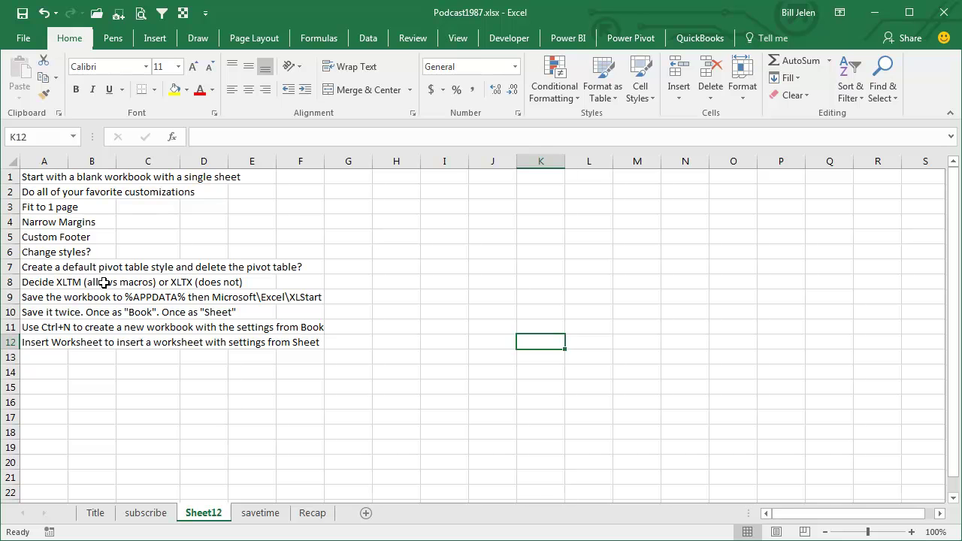
pyautogui.click(104, 283)
pyautogui.click(44, 284)
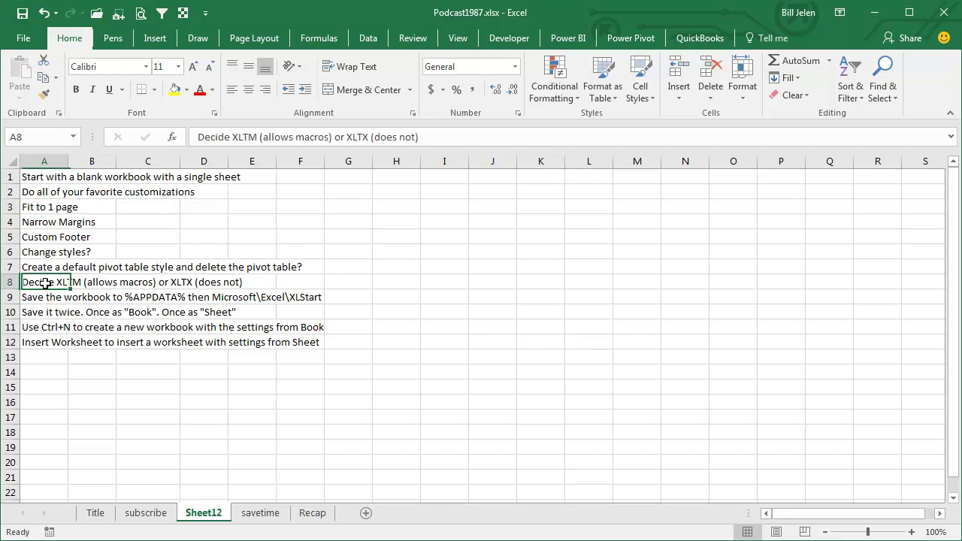
pyautogui.doubleClick(68, 162)
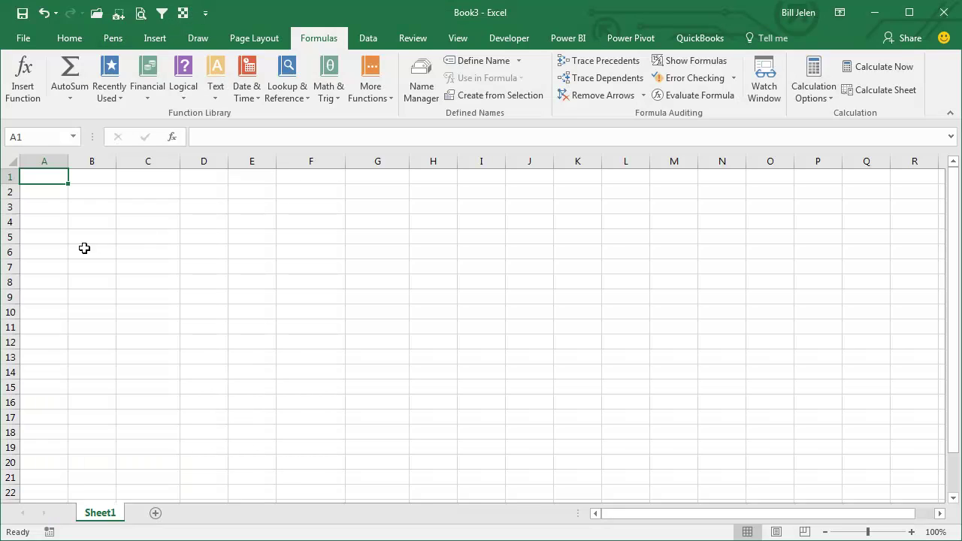
# In Save As, dismiss the sign-in prompt and choose Excel Macro-Enabled Template (*.xltm).
pyautogui.click(24, 38)
pyautogui.click(36, 185)
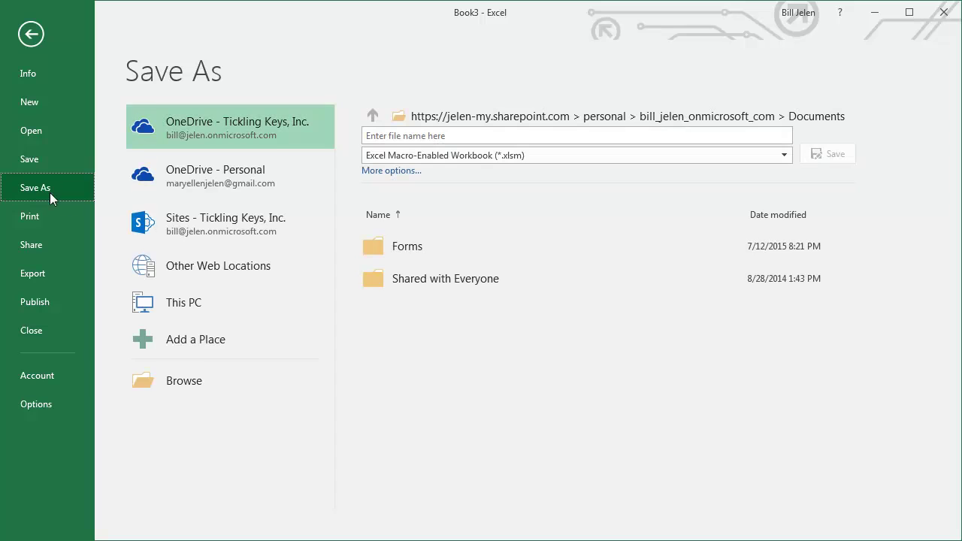
pyautogui.click(210, 376)
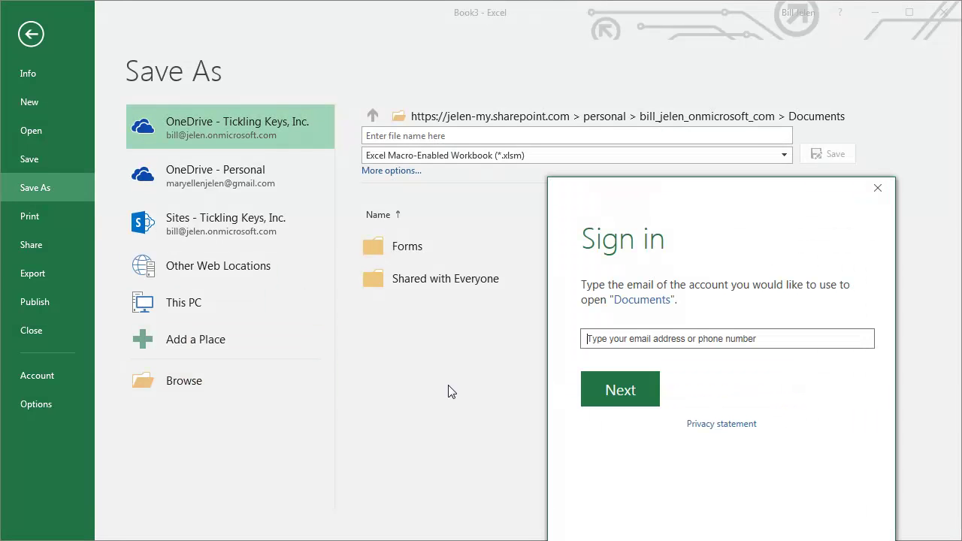
pyautogui.click(878, 187)
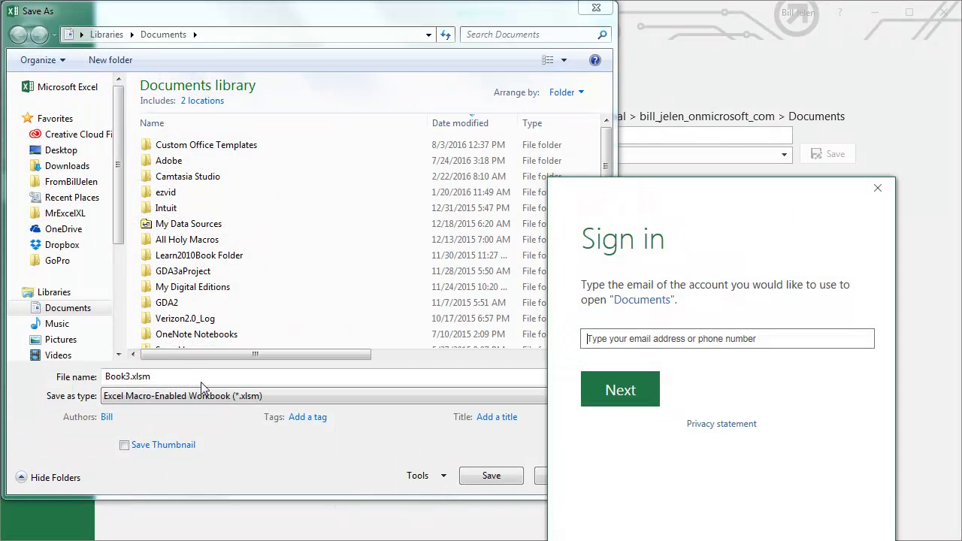
pyautogui.click(878, 187)
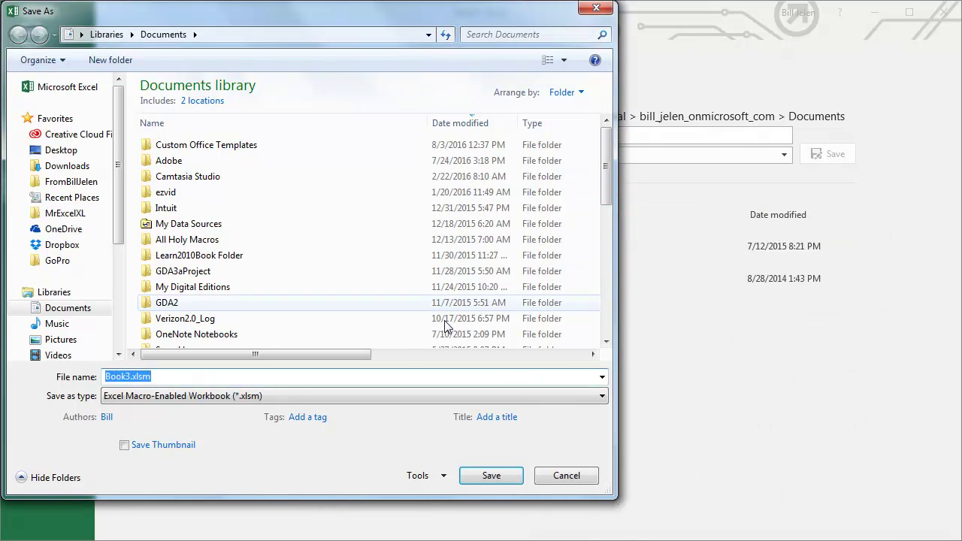
pyautogui.click(236, 395)
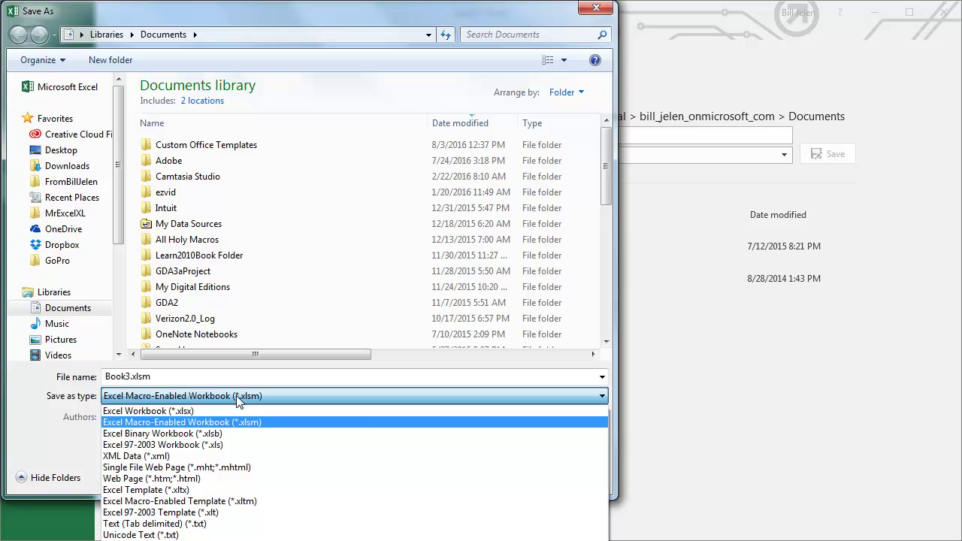
pyautogui.click(194, 501)
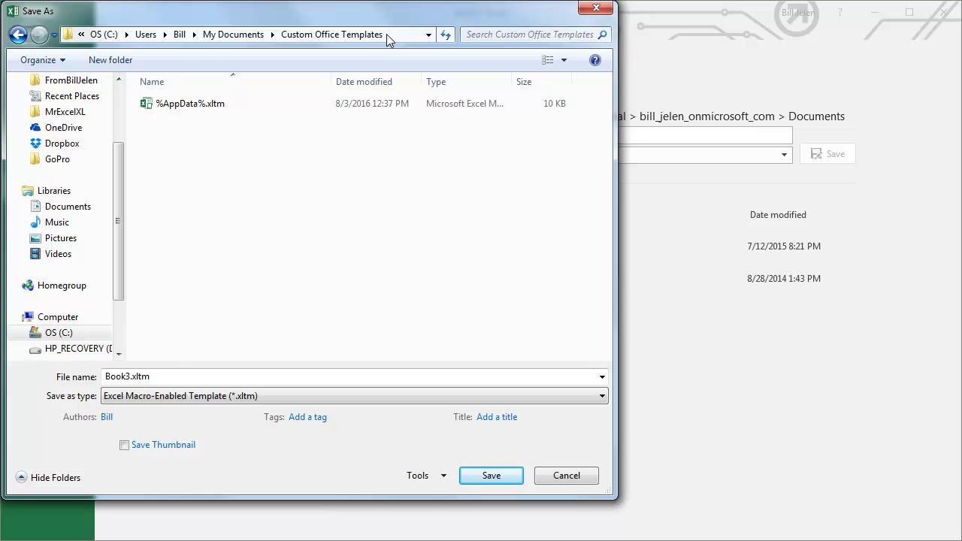
# Navigate via %AppData% to Microsoft\Excel\XLSTART, then cancel without saving.
pyautogui.moveTo(161, 378); pyautogui.dragTo(73, 382)
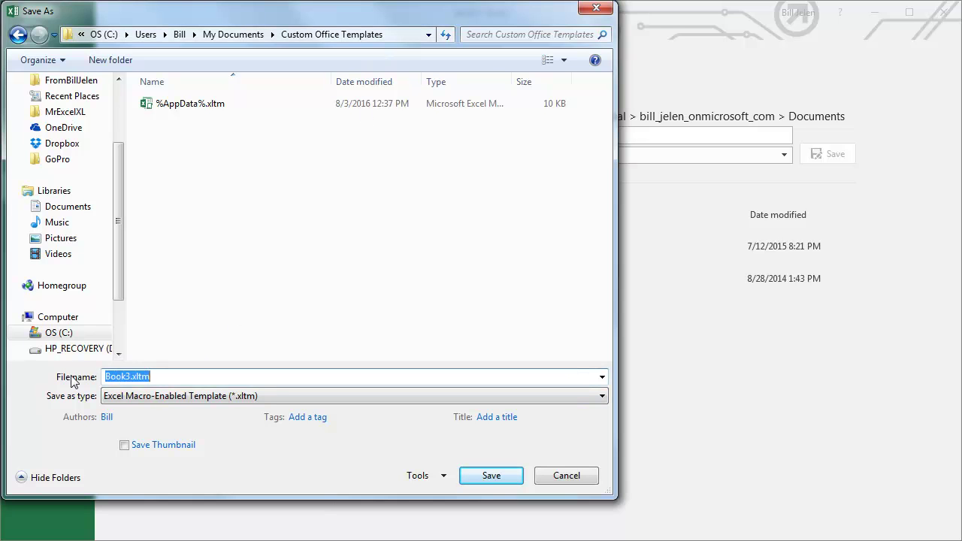
pyautogui.write('%')
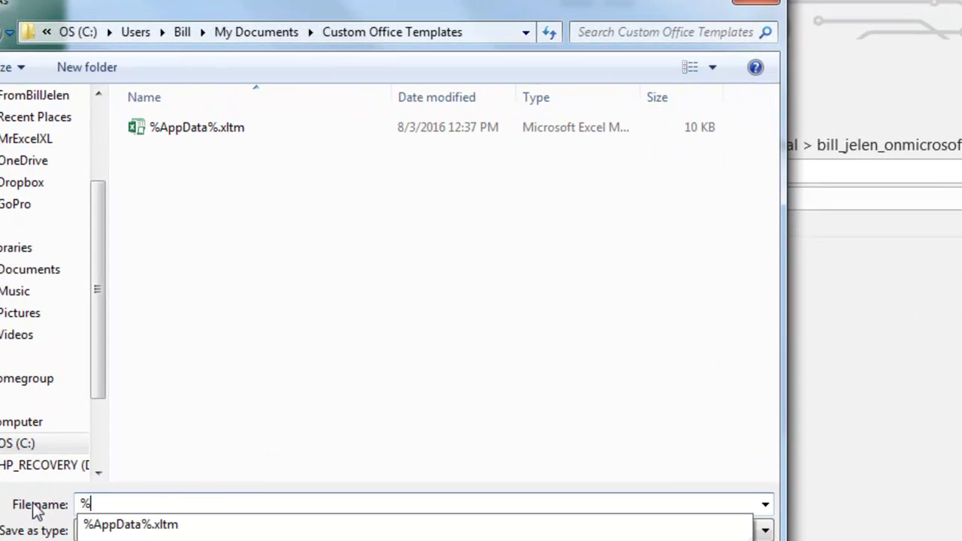
pyautogui.write('AppData')
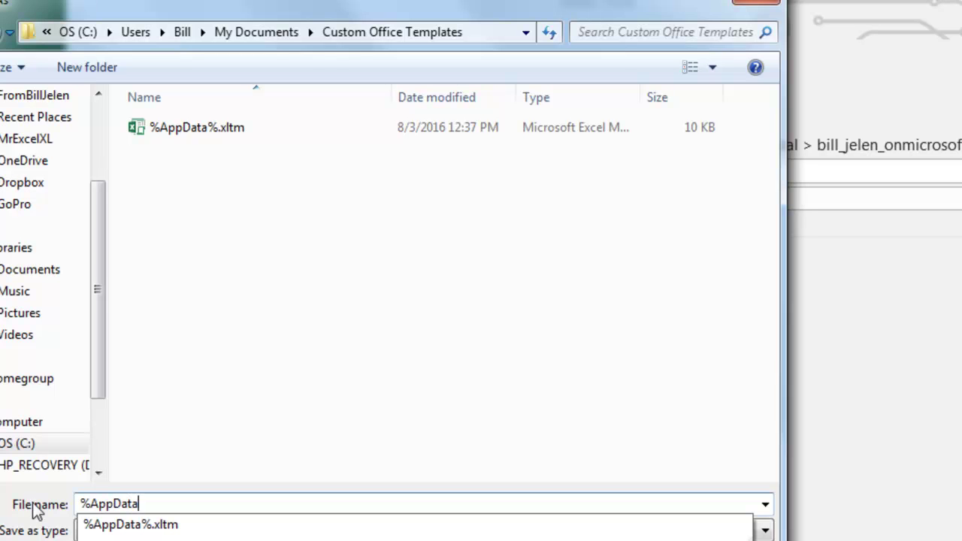
pyautogui.write('%')
pyautogui.press('Return')
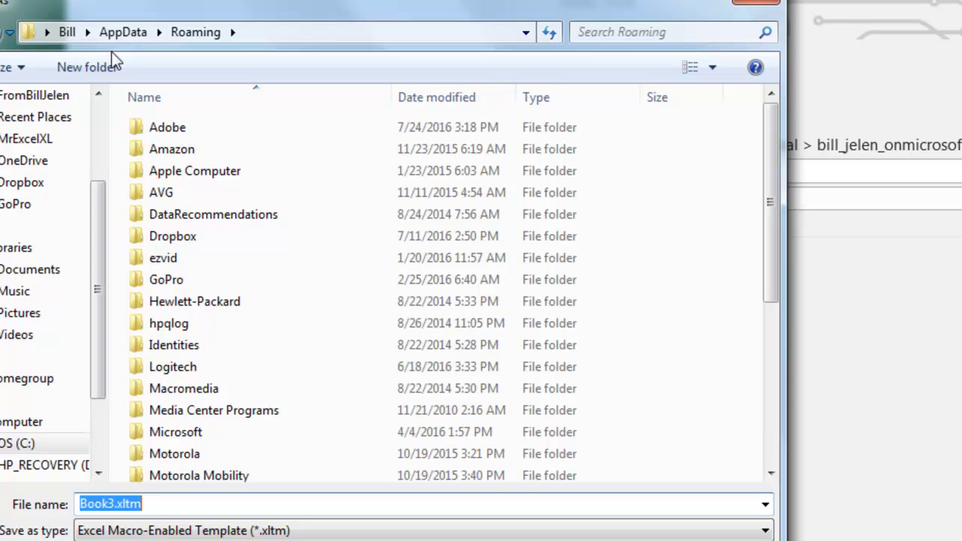
pyautogui.doubleClick(176, 433)
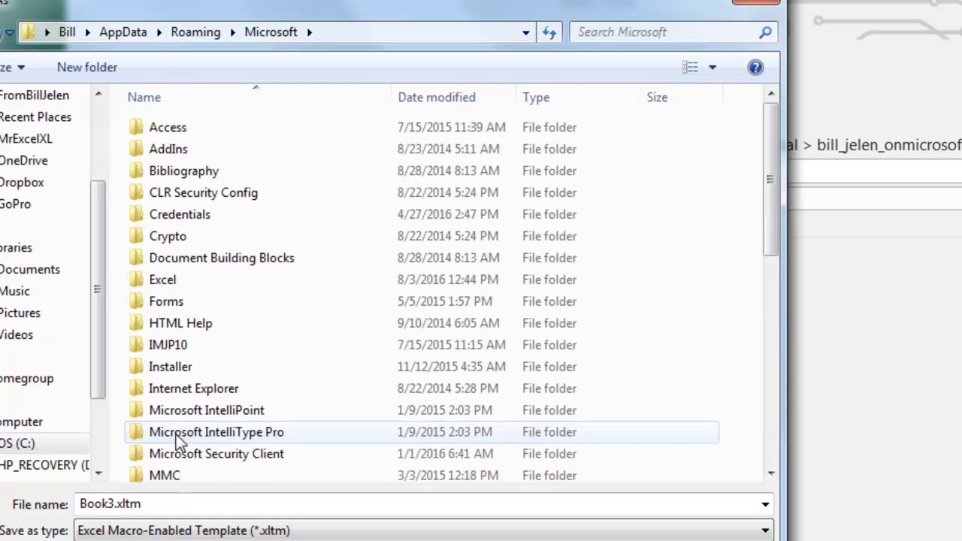
pyautogui.doubleClick(168, 279)
pyautogui.doubleClick(178, 388)
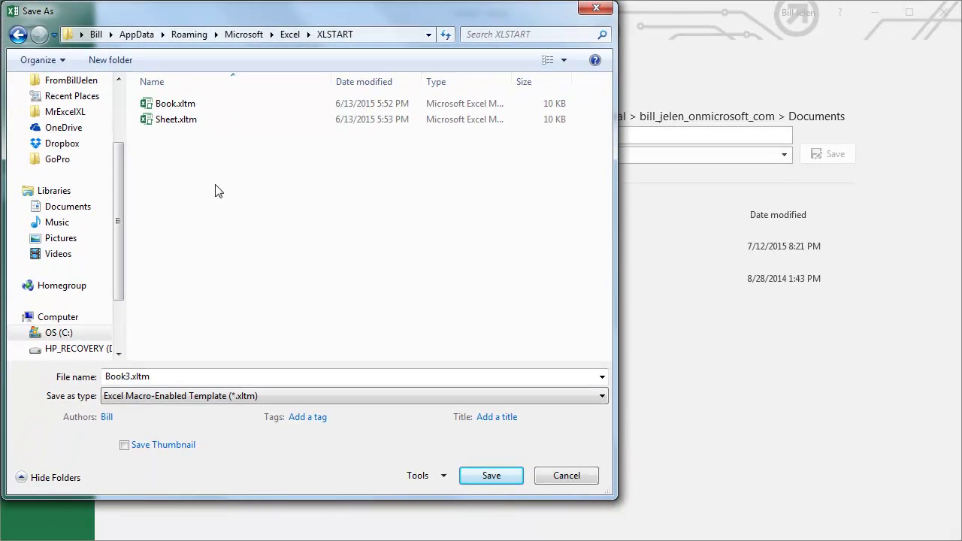
pyautogui.click(566, 479)
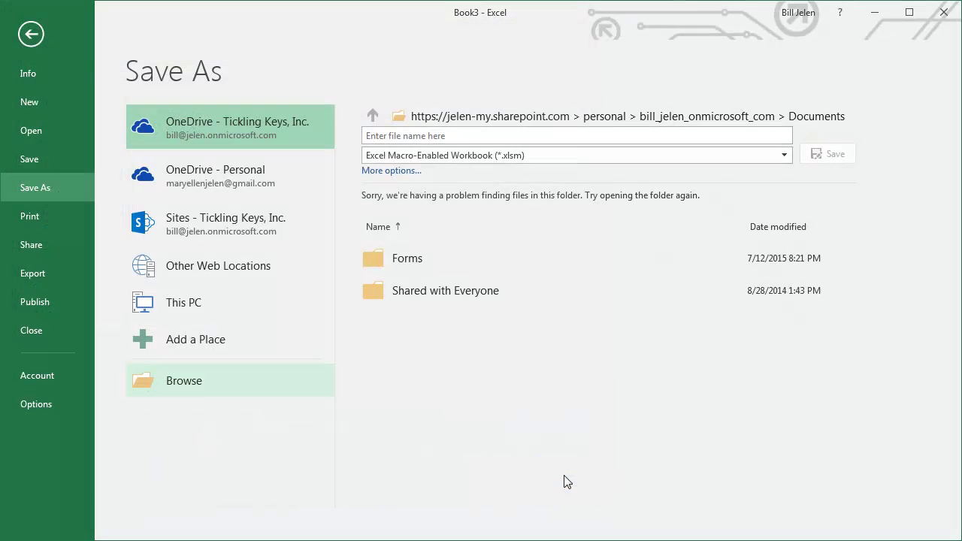
# Leave the Save As page and close Book3 without saving.
pyautogui.click(30, 34)
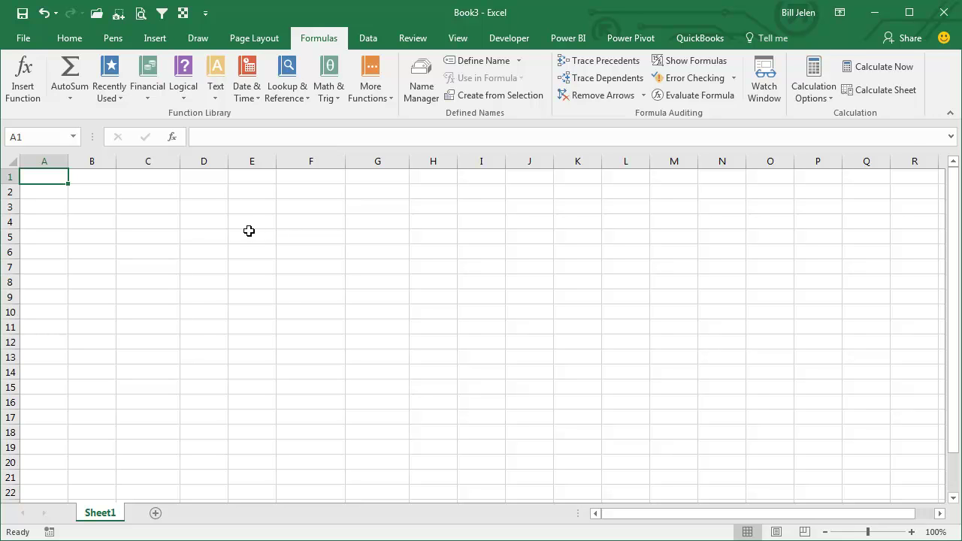
pyautogui.hotkey('ctrl', 'w')
pyautogui.click(703, 416)
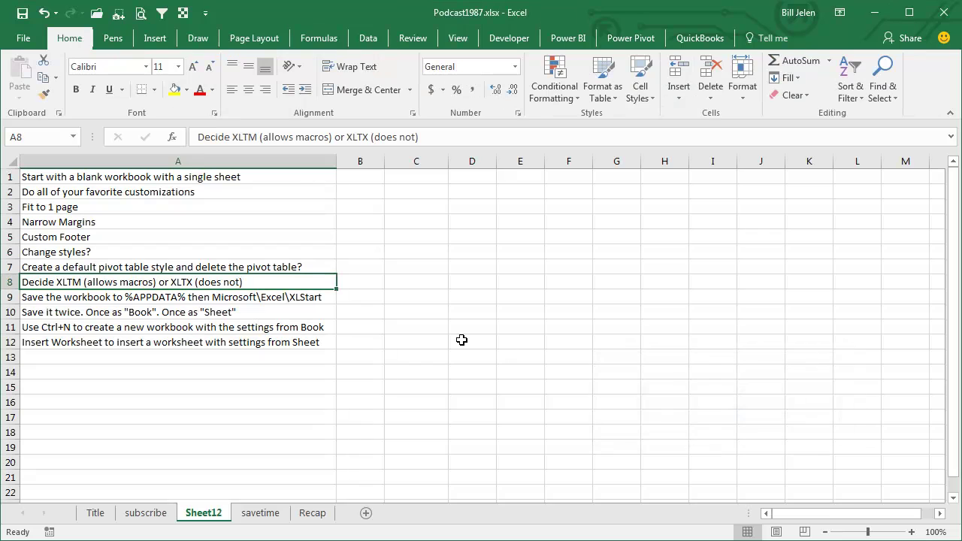
# Create a new workbook and verify its inherited margins and confidential footer in Page Setup.
pyautogui.hotkey('ctrl', 'n')
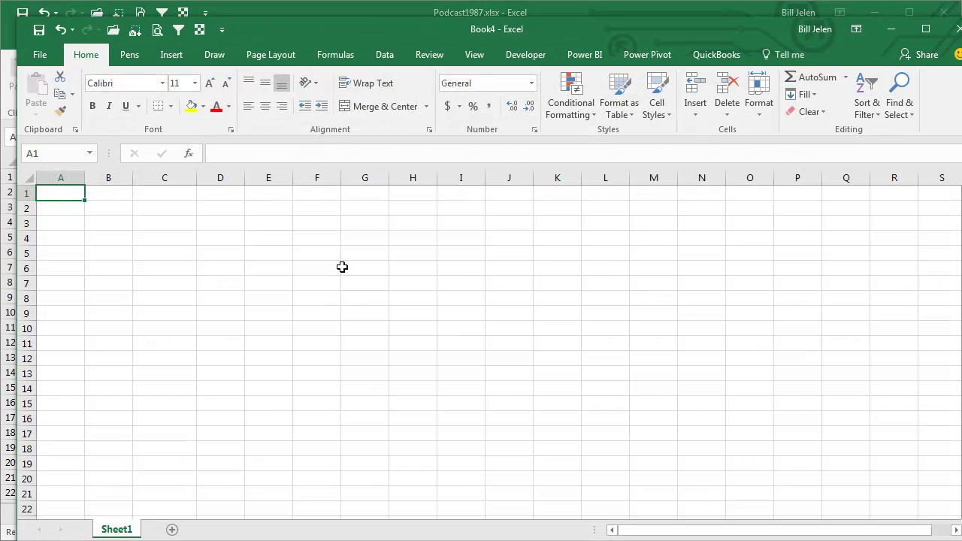
pyautogui.click(273, 57)
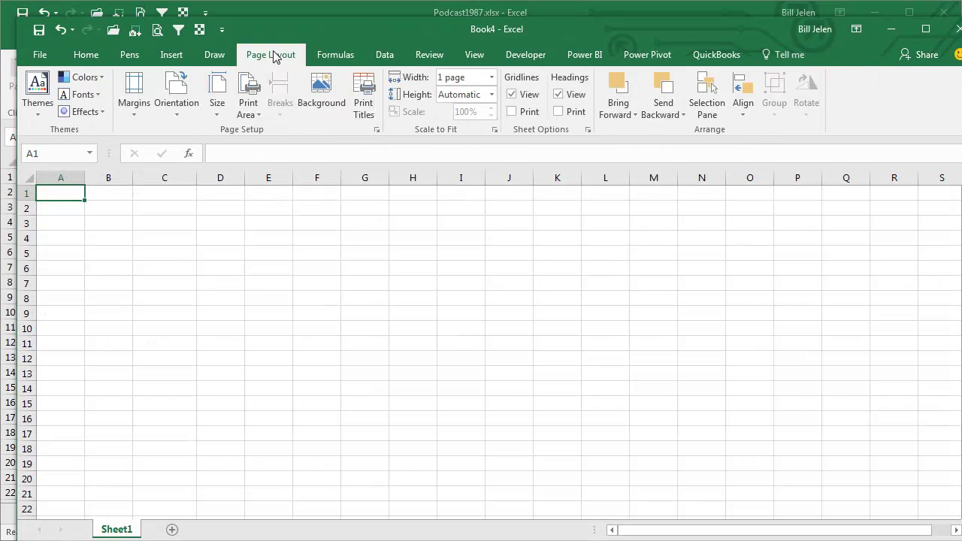
pyautogui.click(376, 130)
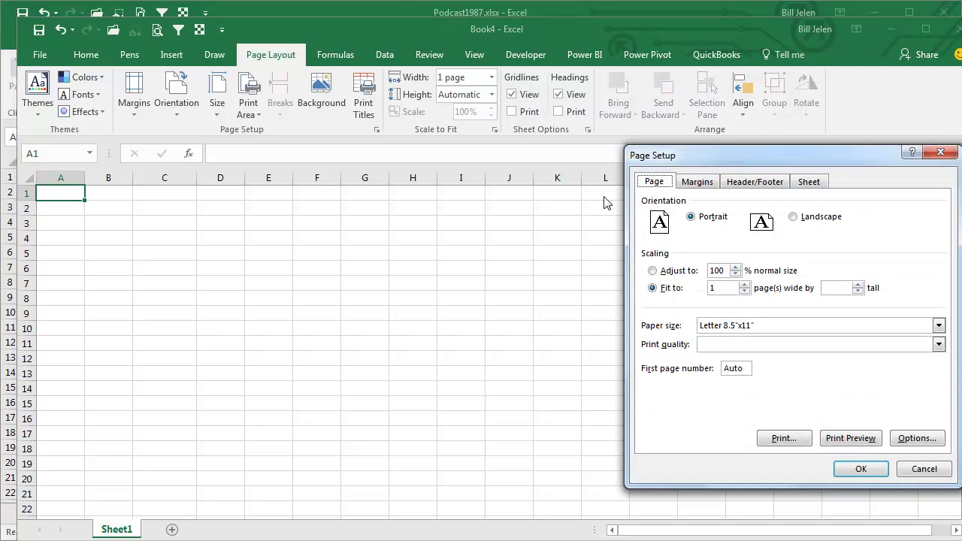
pyautogui.click(686, 186)
pyautogui.click(742, 185)
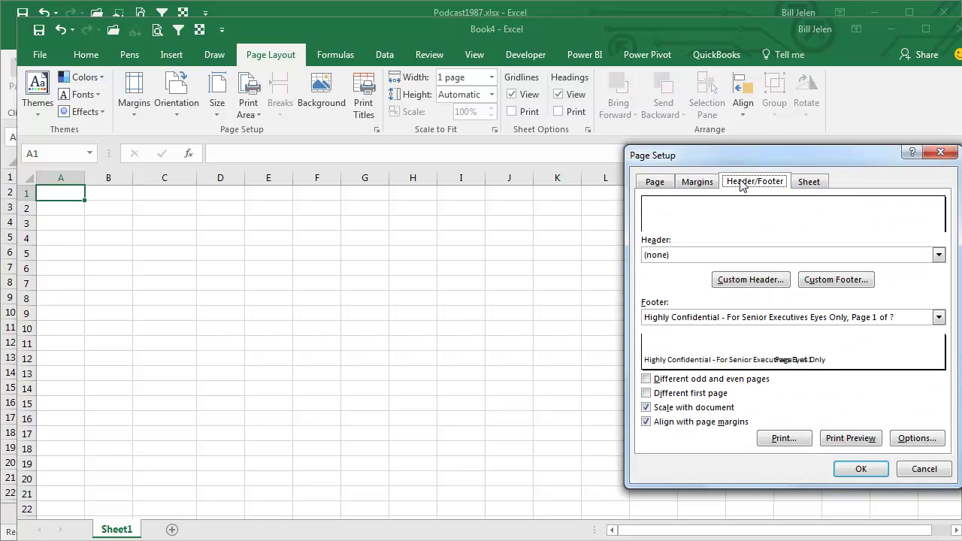
pyautogui.click(916, 470)
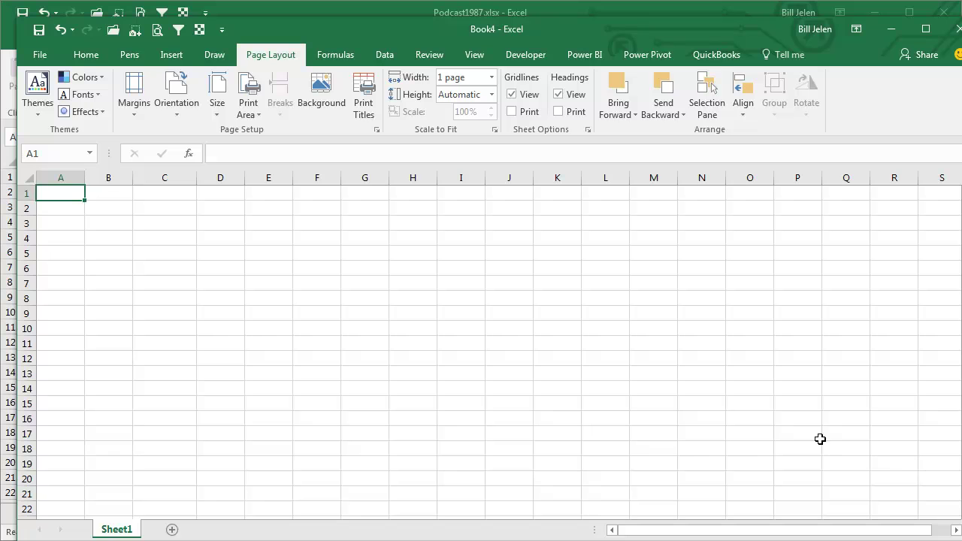
# Add a second worksheet to Book4, then close Book4 without saving.
pyautogui.click(172, 530)
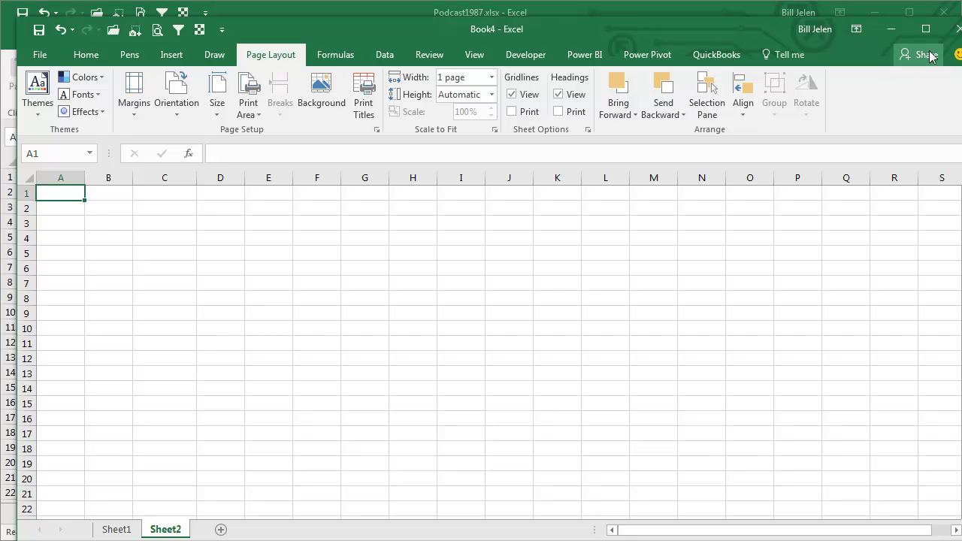
pyautogui.click(953, 36)
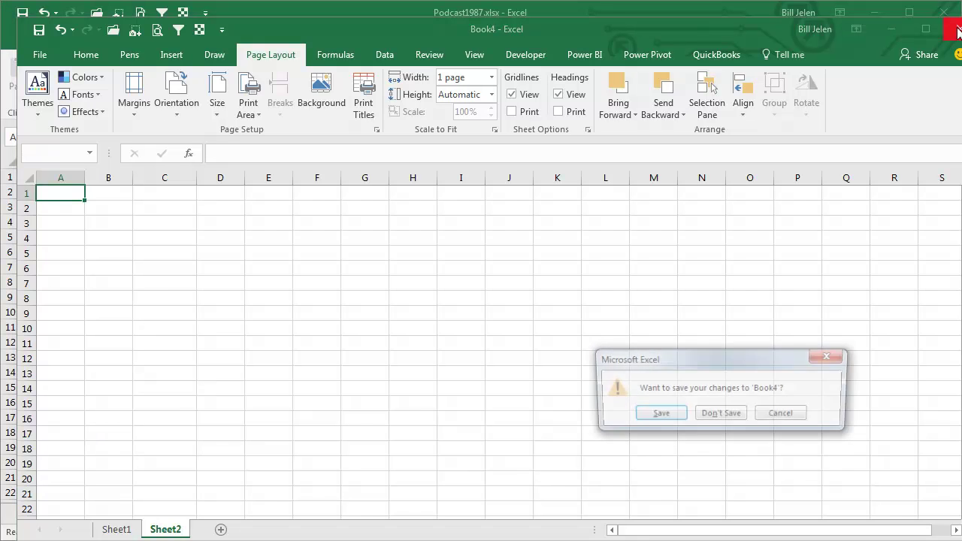
pyautogui.click(719, 415)
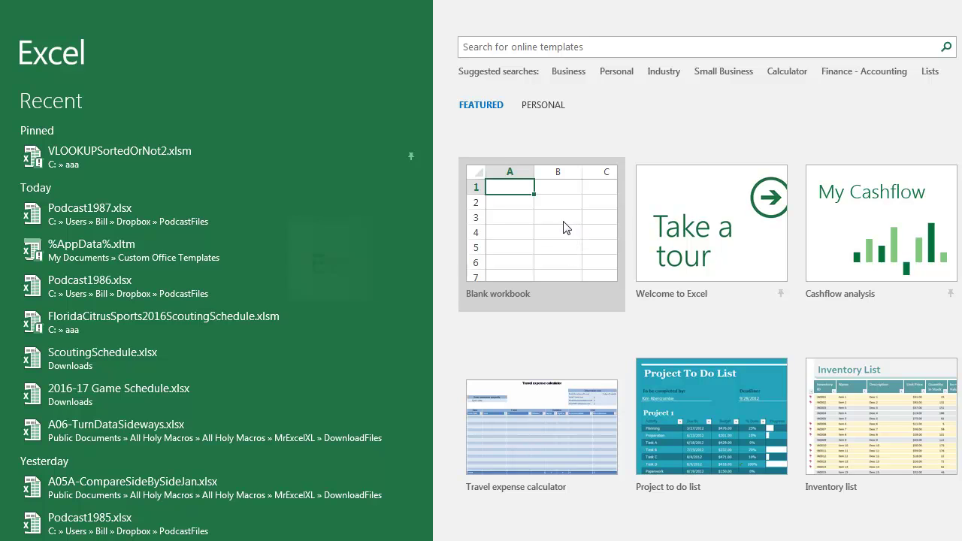
# Dismiss the relaunched Excel Start screen with Esc.
pyautogui.press('Escape')
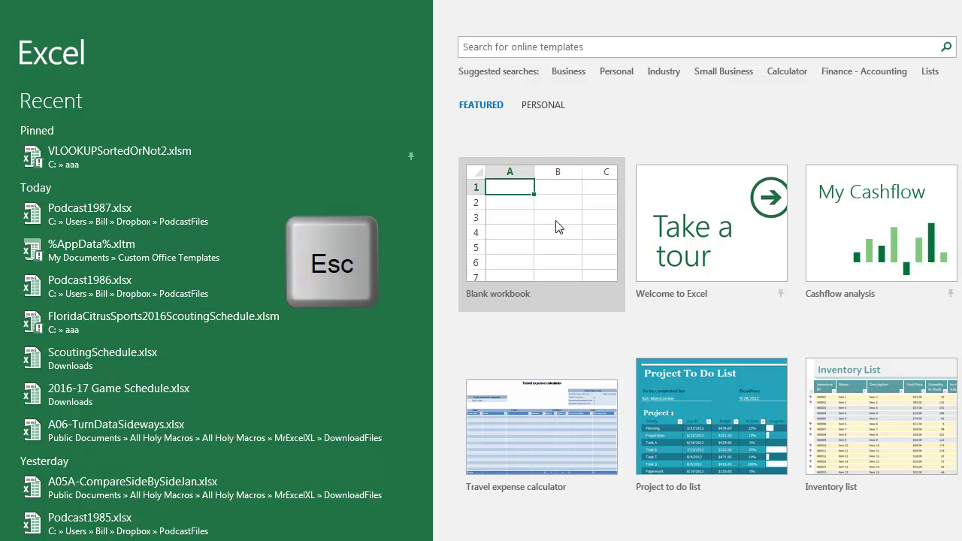
# Create blank workbook Book1 and review the General page of Excel Options without changes.
pyautogui.click(558, 227)
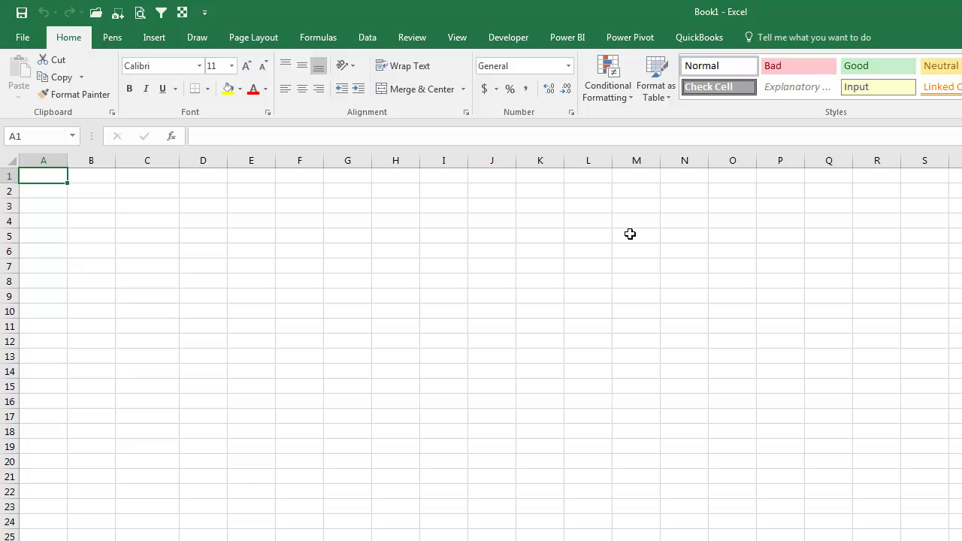
pyautogui.click(23, 41)
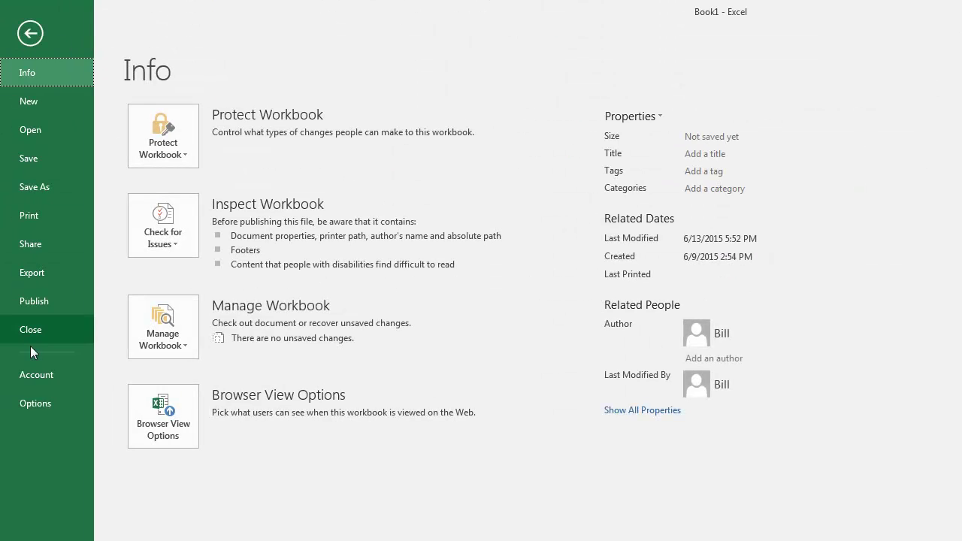
pyautogui.click(32, 403)
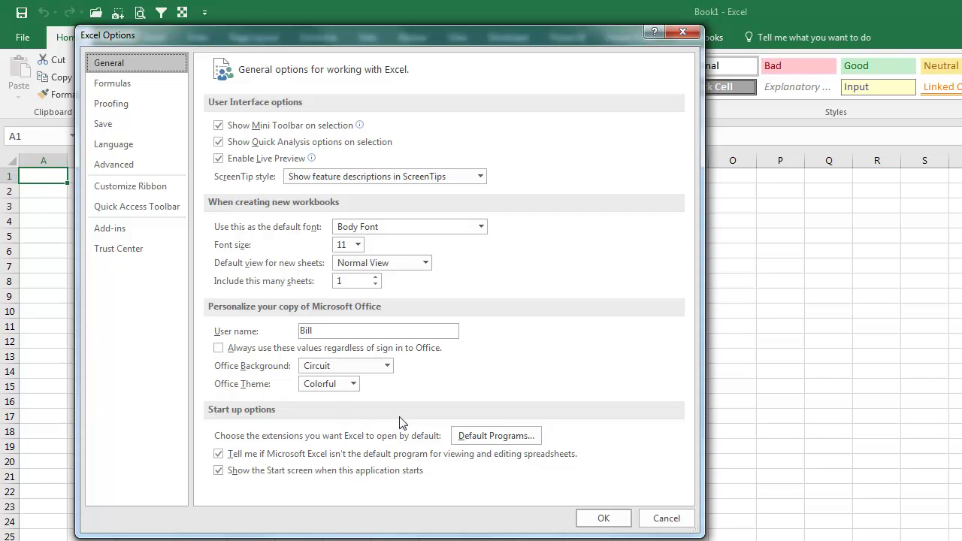
pyautogui.click(675, 520)
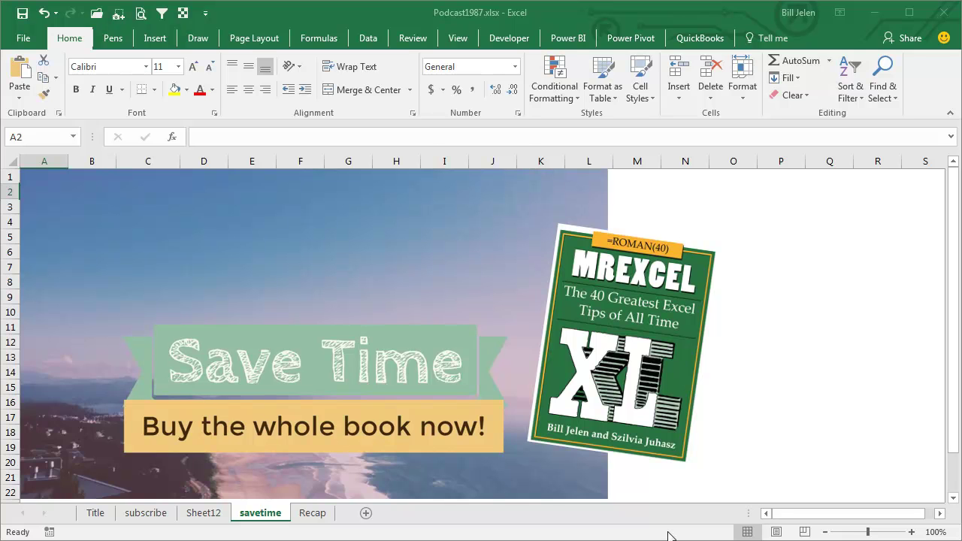
# Show the Recap sheet listing the Book and Sheet template steps.
pyautogui.click(316, 515)
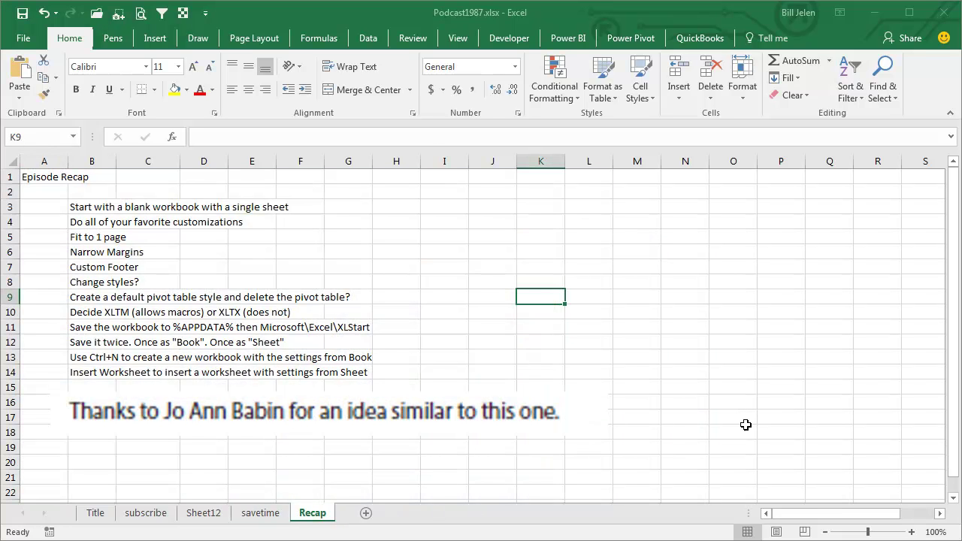